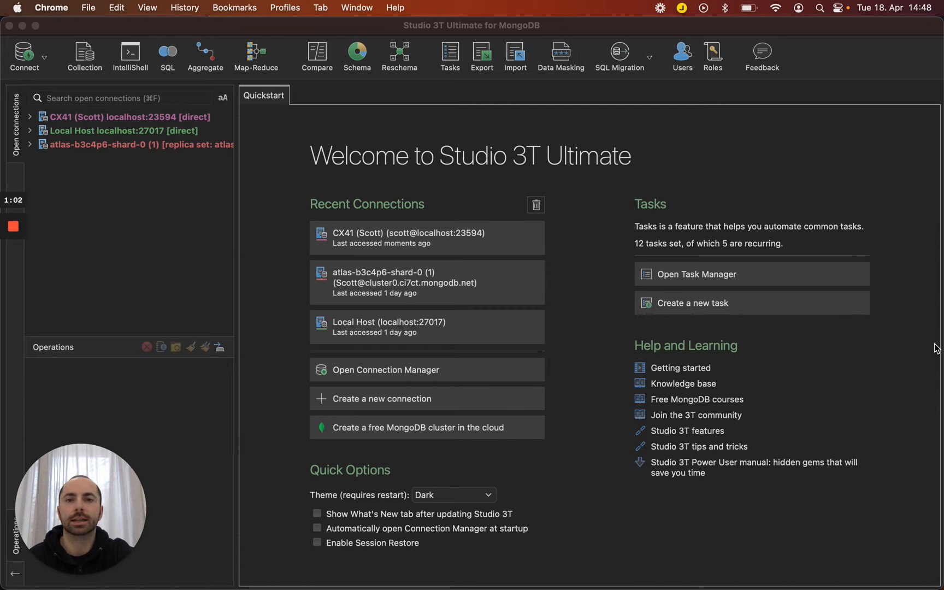
Step: Check the available themes on the Quickstart page and the server details of the open Local Host connection
left_click(914, 246)
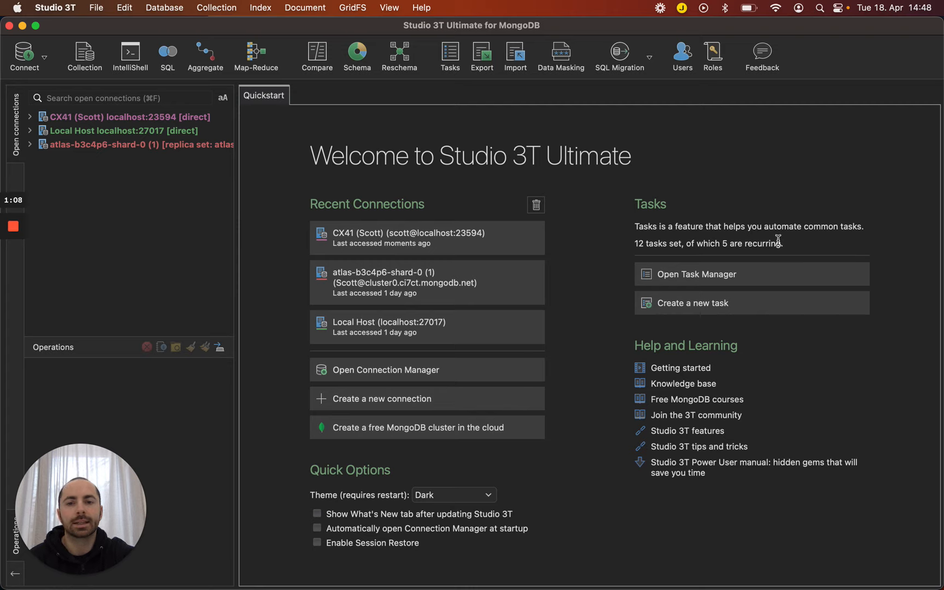
left_click(479, 495)
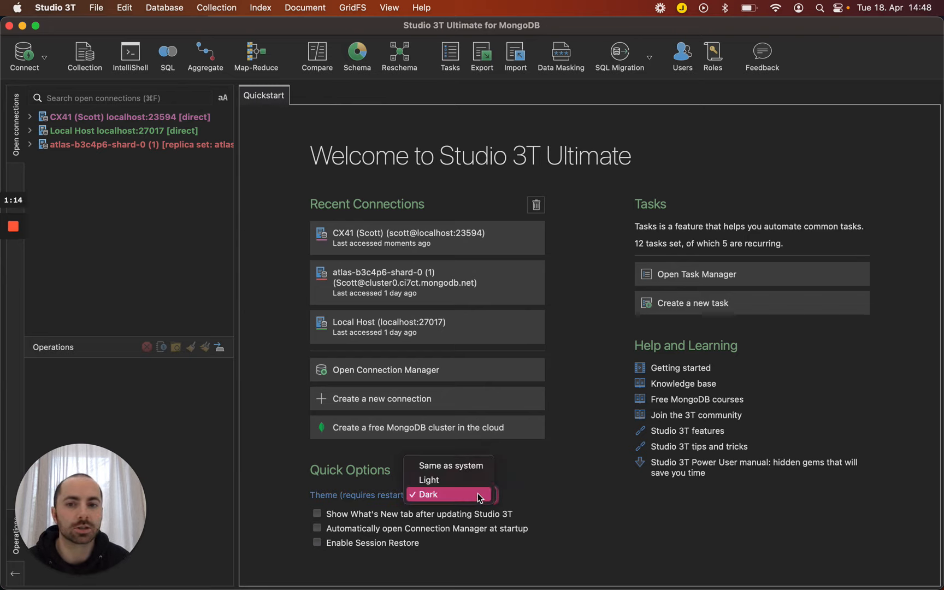
left_click(527, 501)
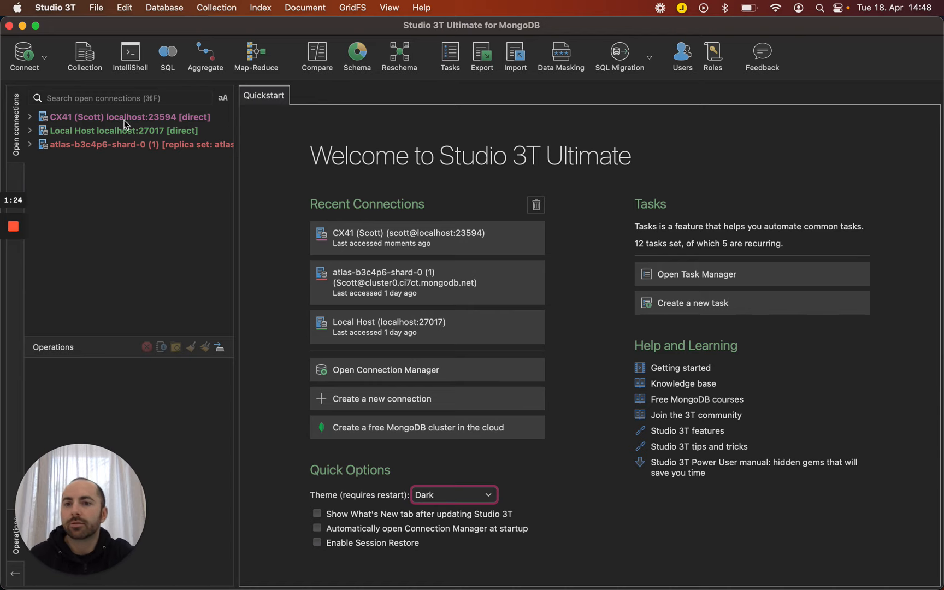
mouse_move(101, 130)
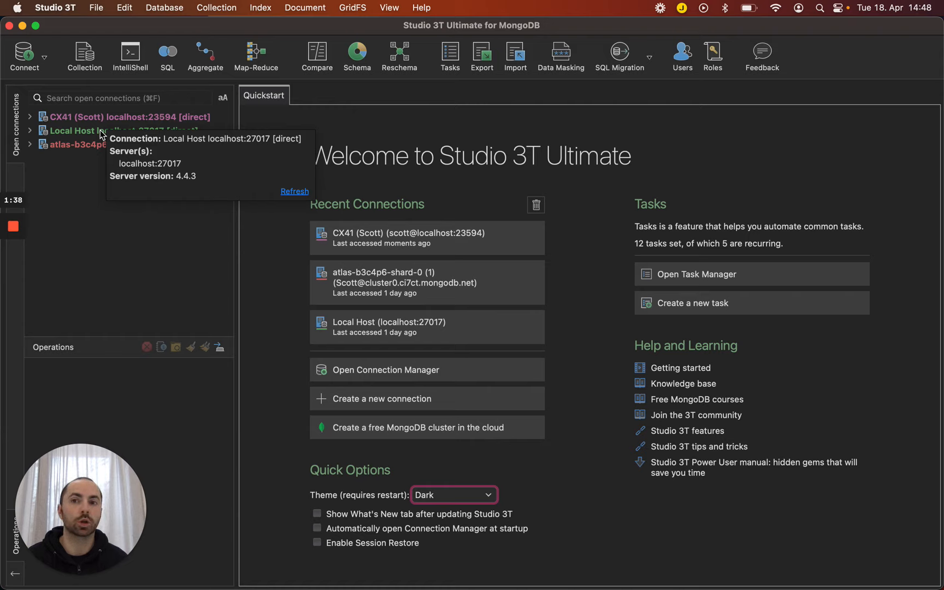
Step: Look in the Connection Manager's Other folder at the colour choices for the manatee-shard-0 connection, leaving its colour as it is
left_click(26, 59)
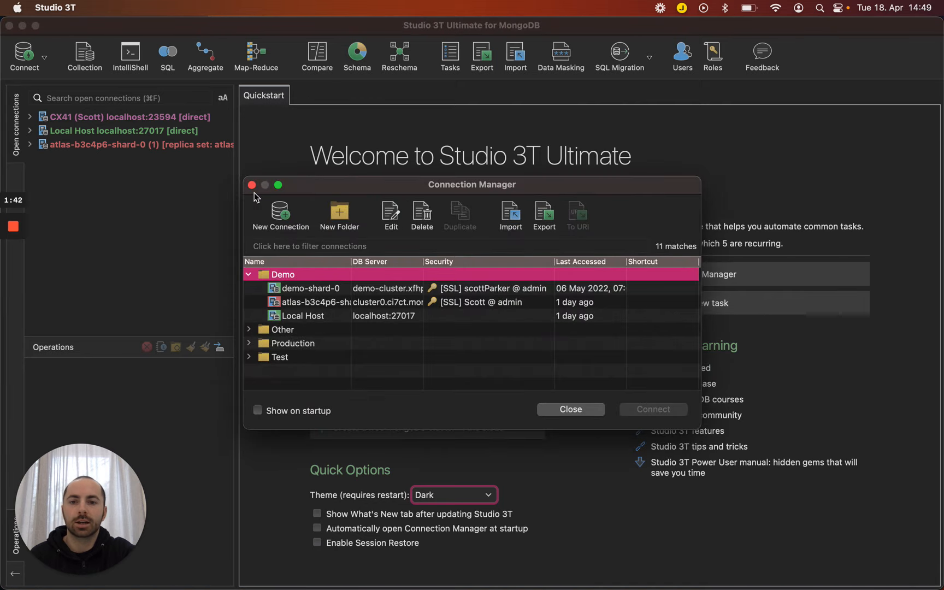
left_click(281, 331)
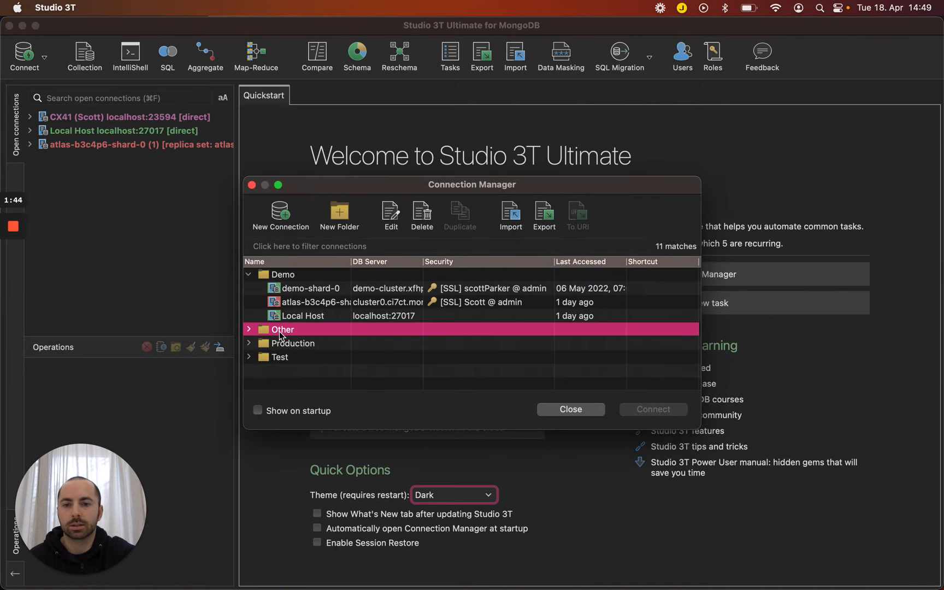
left_click(249, 330)
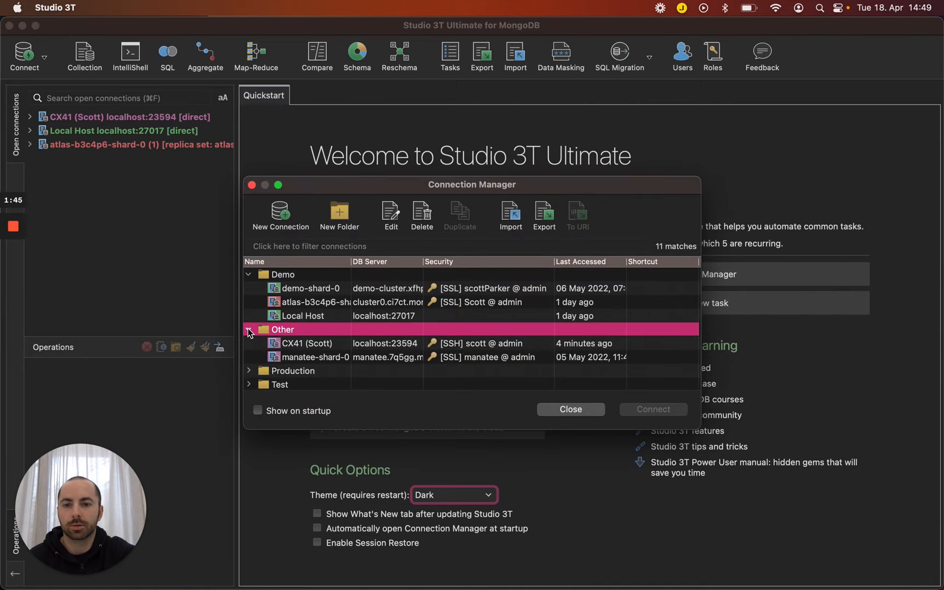
right_click(293, 359)
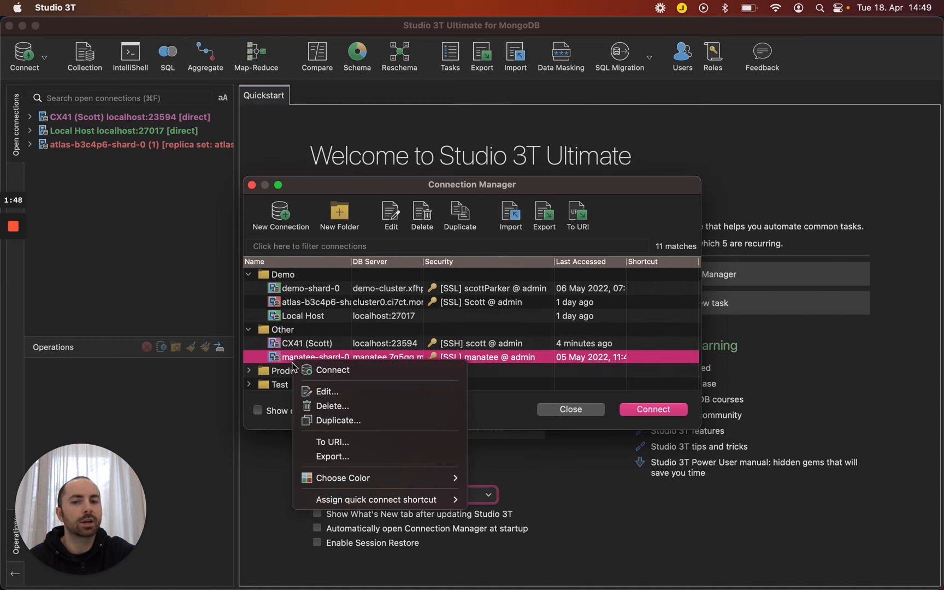
mouse_move(357, 476)
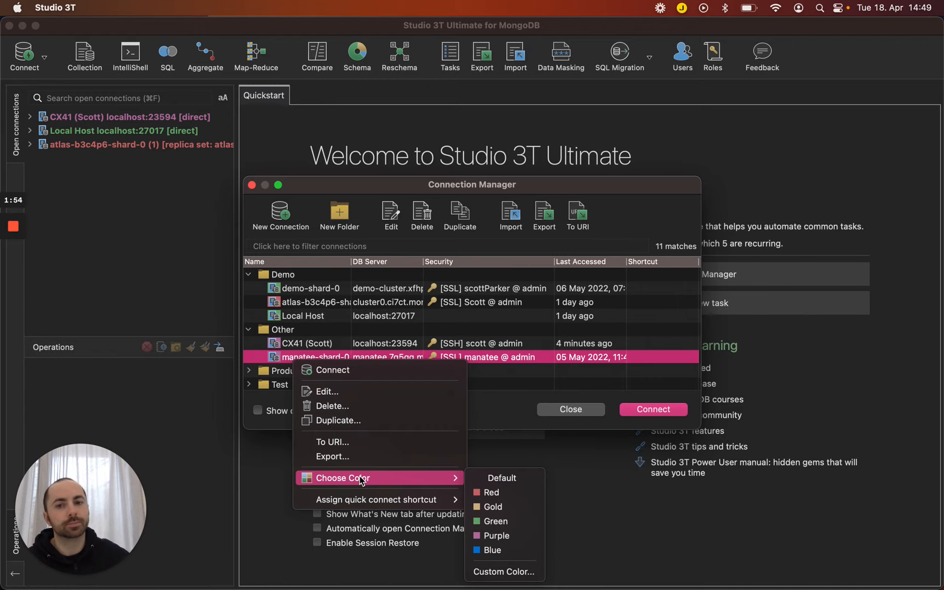
left_click(494, 398)
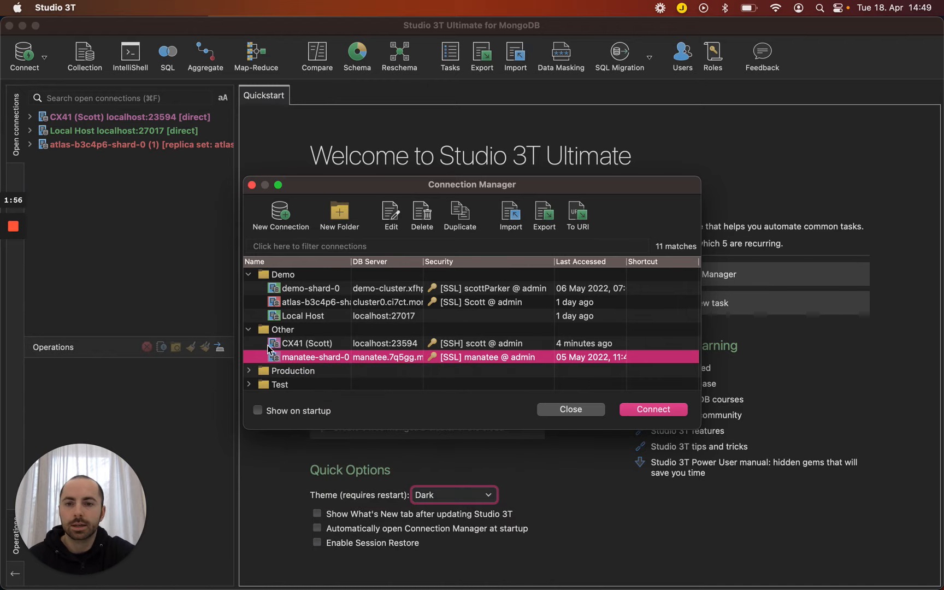
left_click(249, 330)
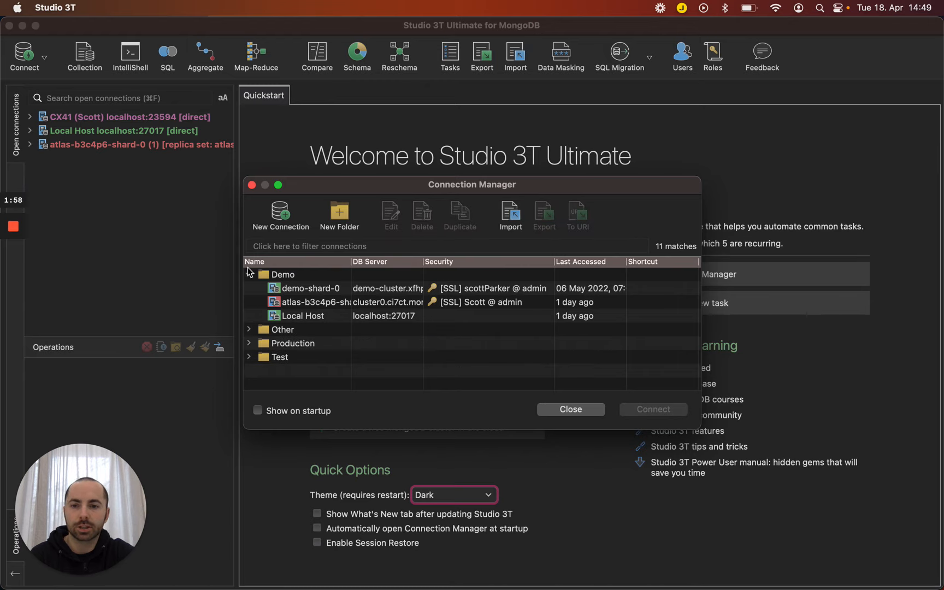
Step: Sort the Connection Manager's entries by name in descending order and collapse the Demo folder
left_click(248, 265)
left_click(248, 265)
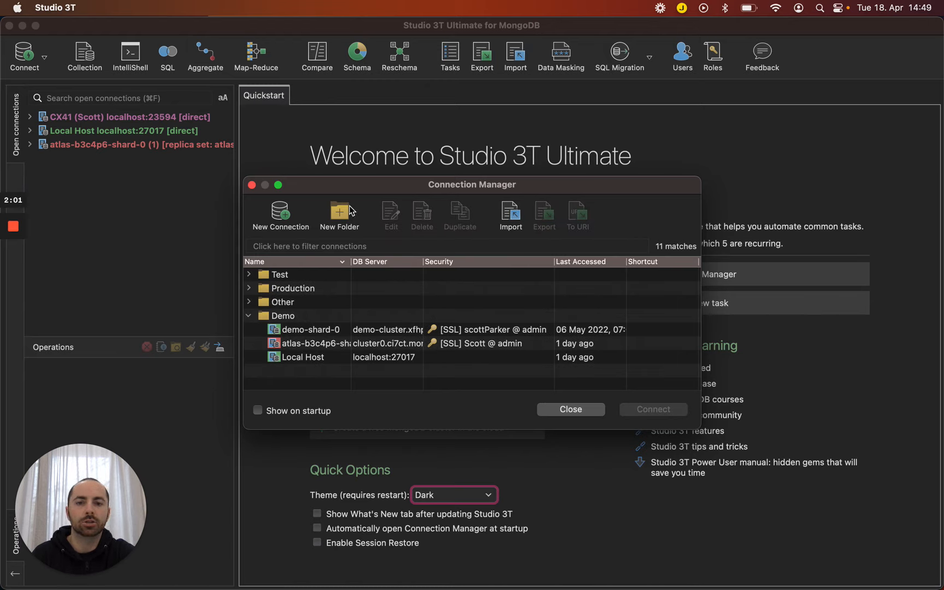
left_click(246, 315)
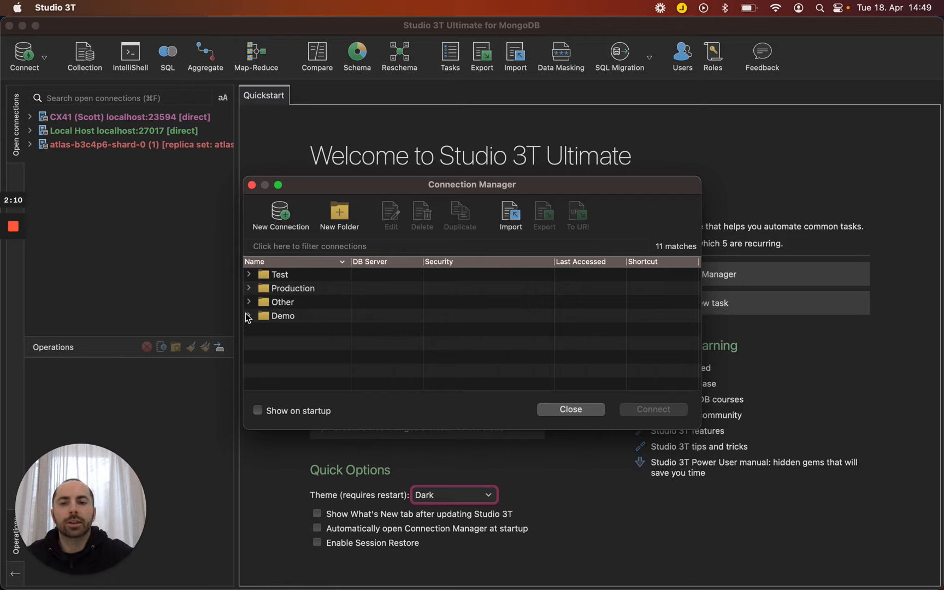
Step: Review the manual settings for a new connection, including the Read-Only Lock explanation, and leave the Connection Manager without saving
left_click(284, 216)
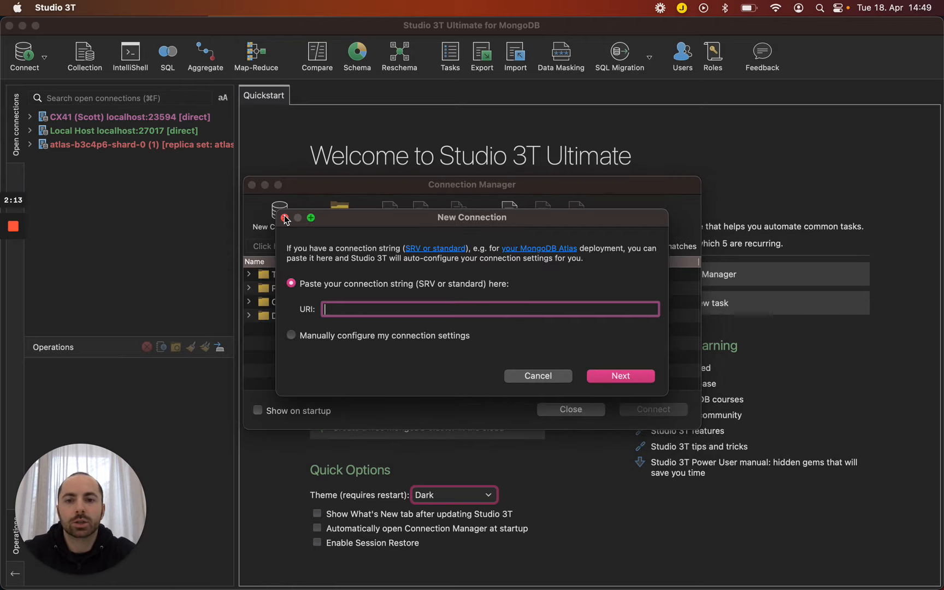
left_click(291, 336)
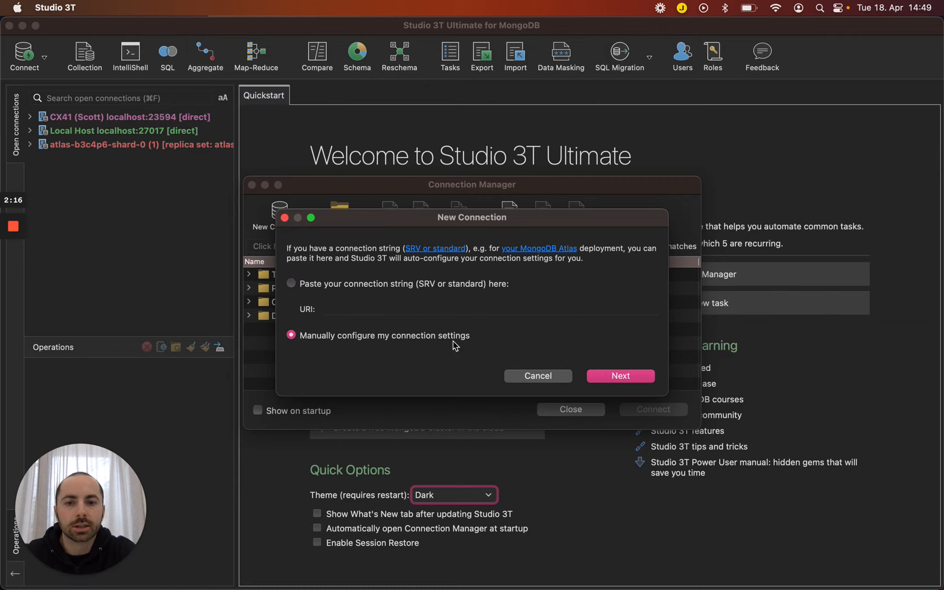
left_click(619, 382)
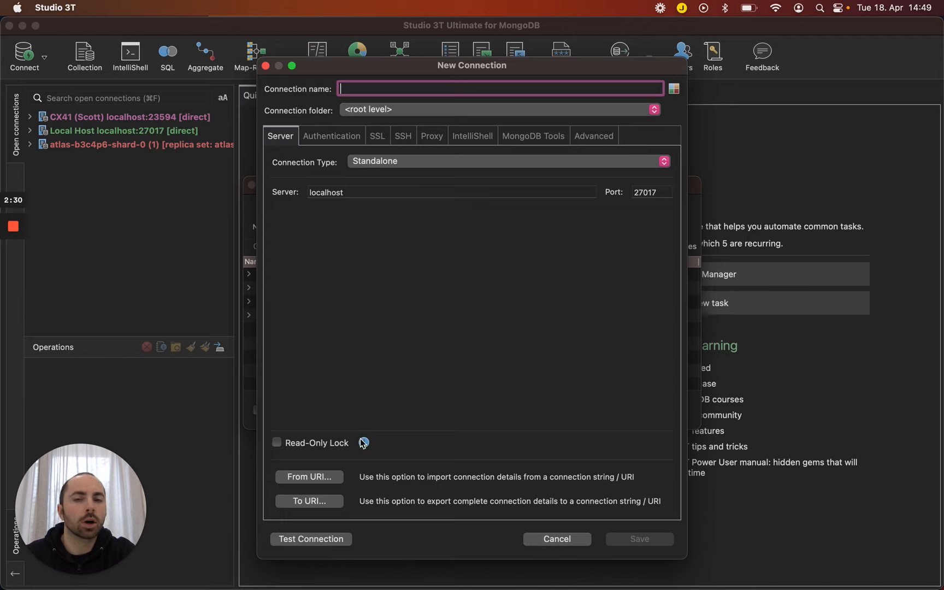
mouse_move(364, 442)
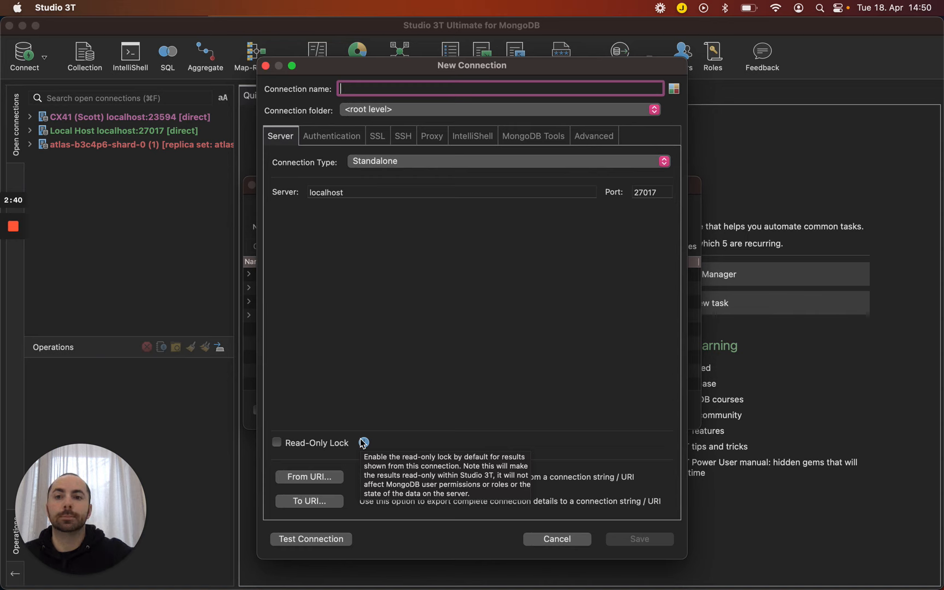
left_click(265, 66)
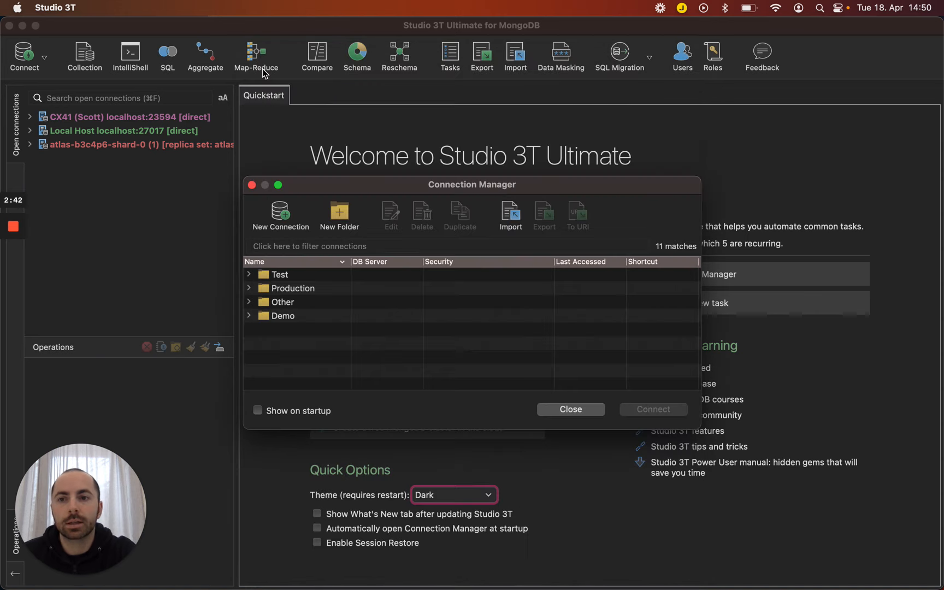
left_click(251, 186)
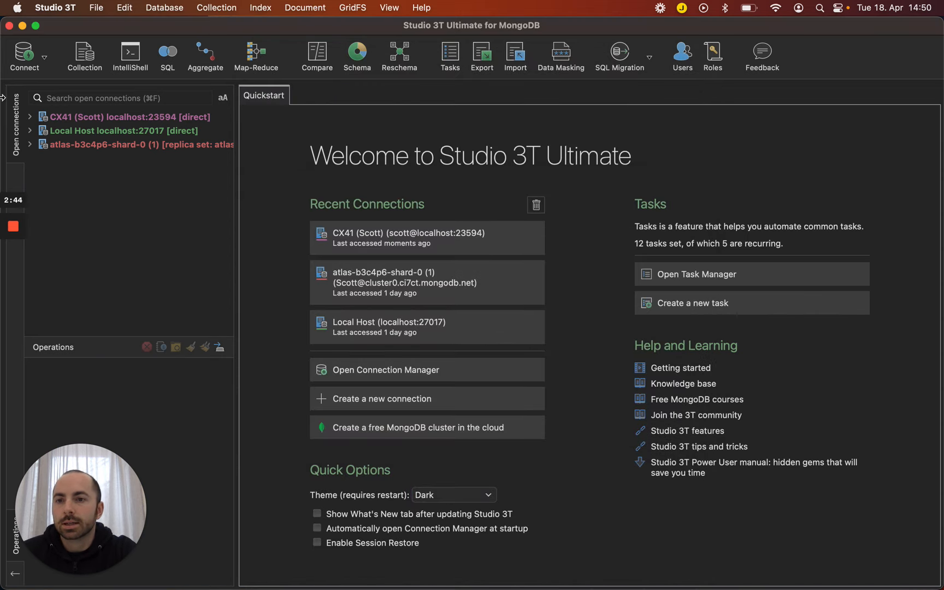
Step: Expand the Berlin database's collections under Local Host and colour the customers2kplusplus collection purple
left_click(29, 131)
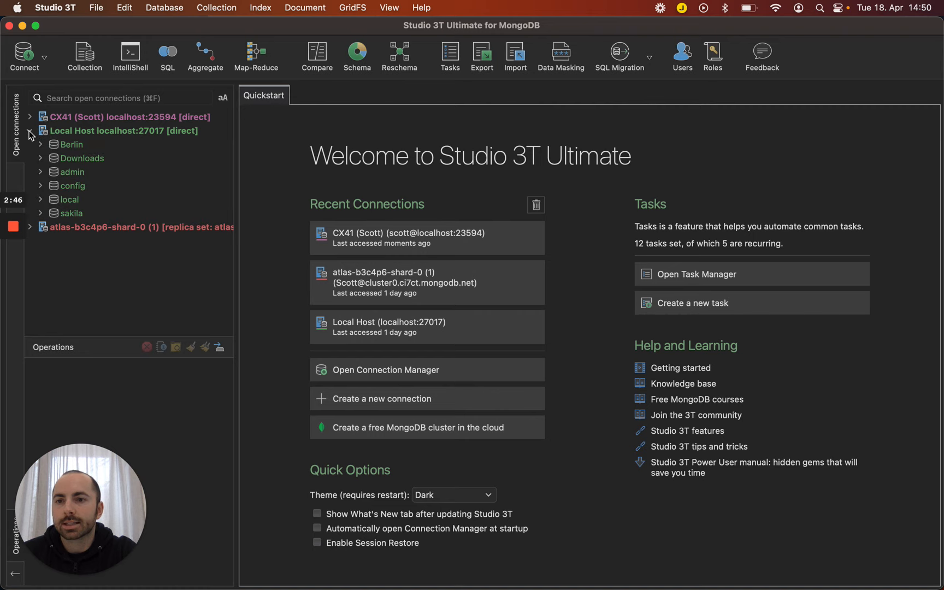
left_click(41, 143)
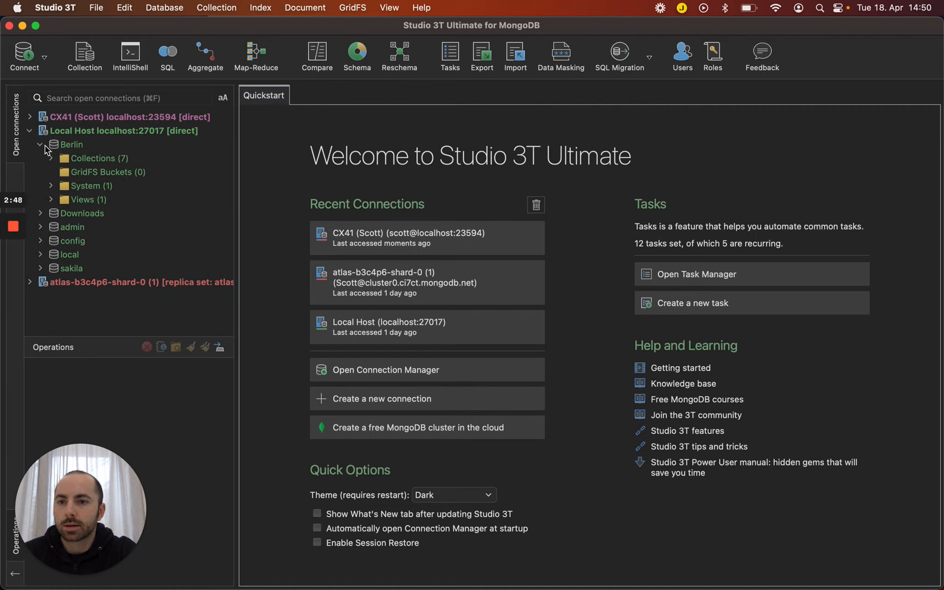
left_click(53, 158)
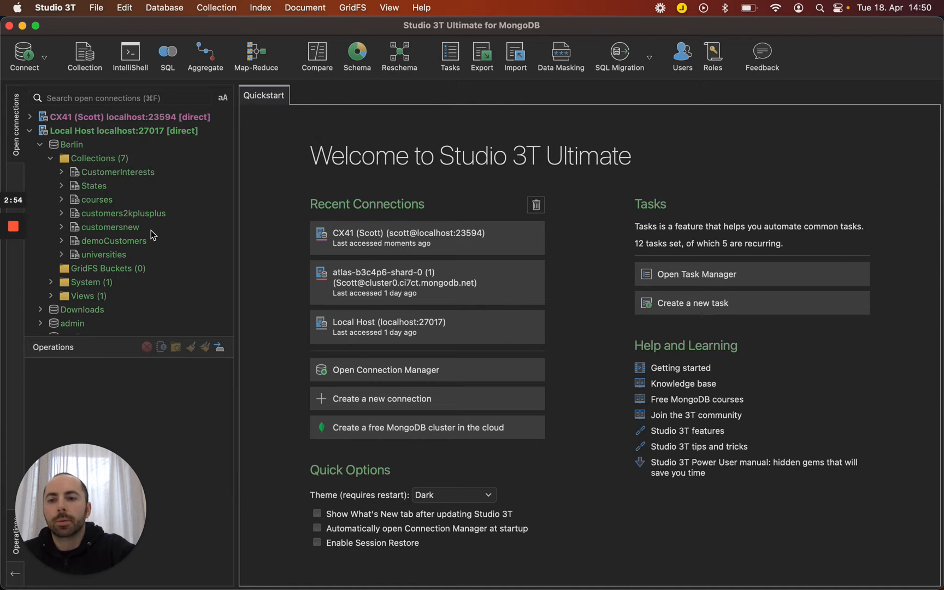
right_click(132, 218)
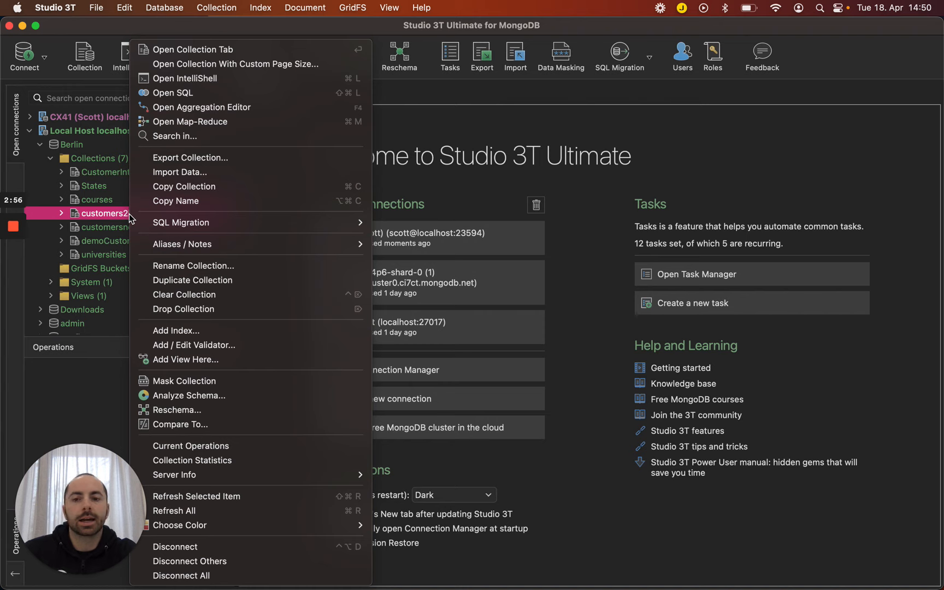
mouse_move(213, 525)
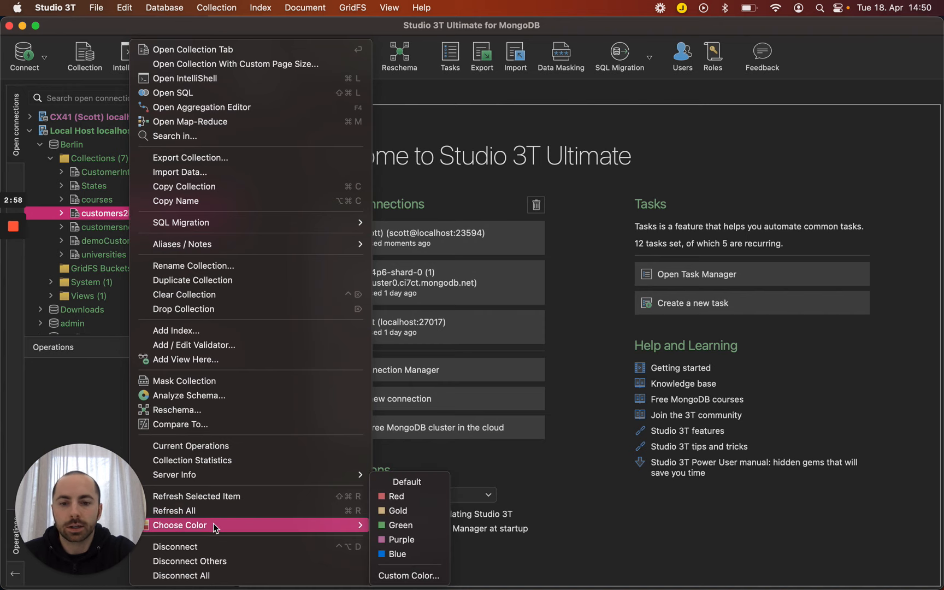
left_click(400, 540)
left_click(163, 255)
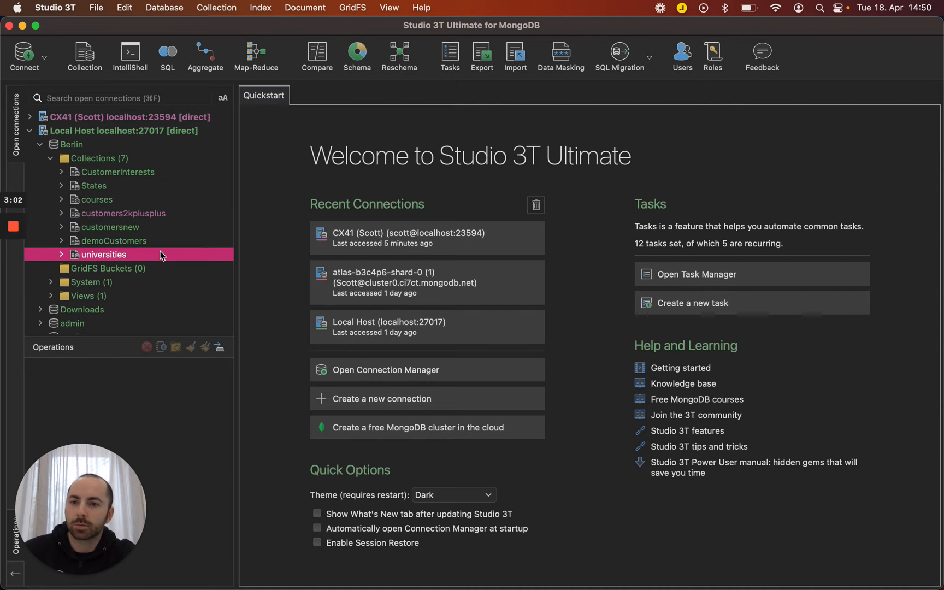
Step: Open the customers2kplusplus collection and switch the read-only lock on its results on and off again
left_click(109, 213)
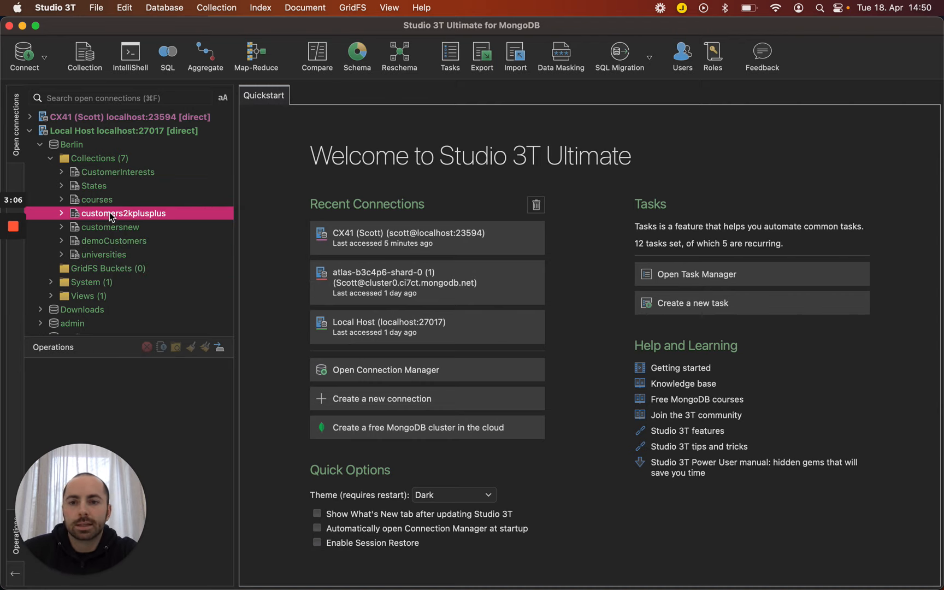
double_click(109, 213)
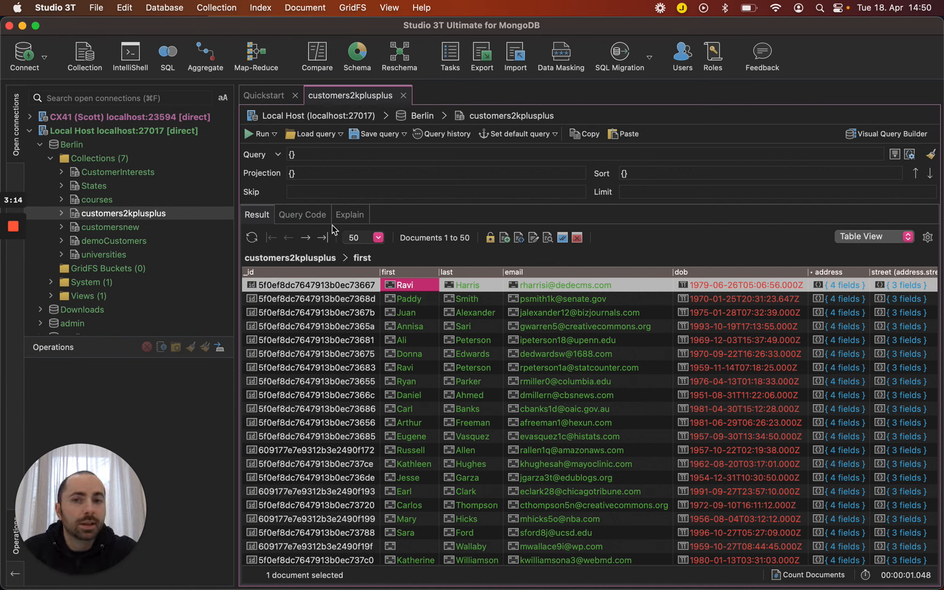
left_click(492, 240)
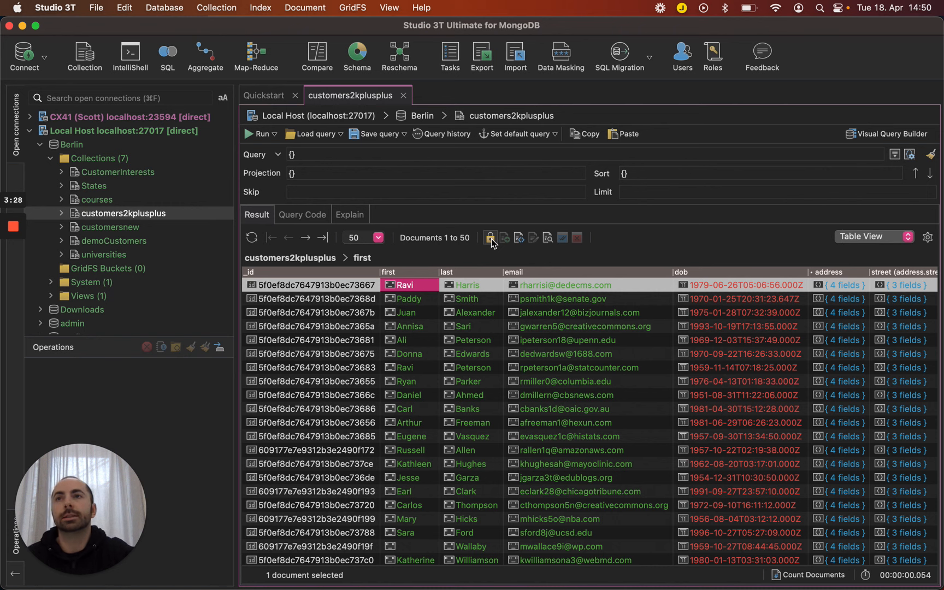
left_click(491, 238)
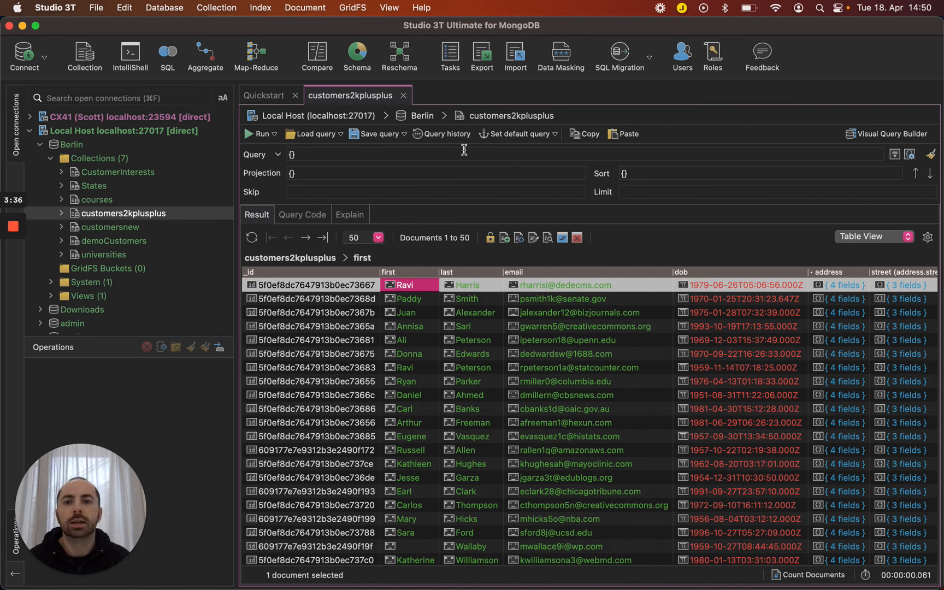
Step: Look at the name and location options for saving the current query and leave without saving
left_click(377, 134)
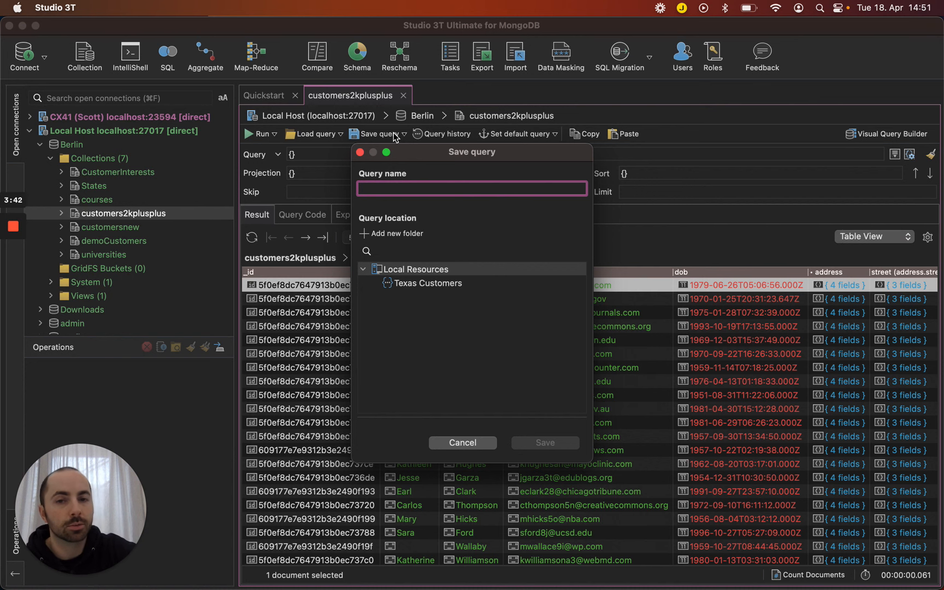
left_click(360, 152)
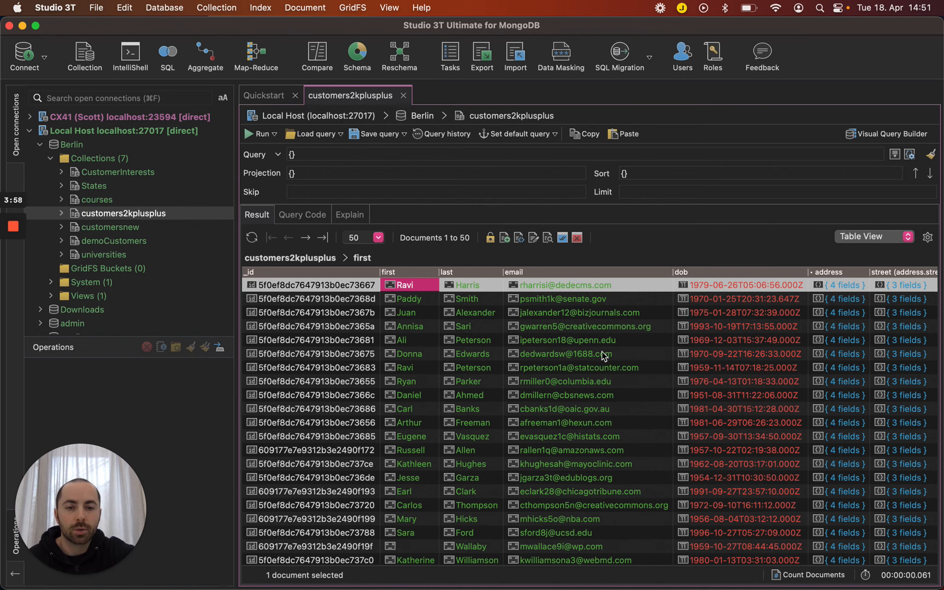
Step: Turn off both the type icons and the type colours in the table of customers2kplusplus results
scroll(661, 375, "right", 10)
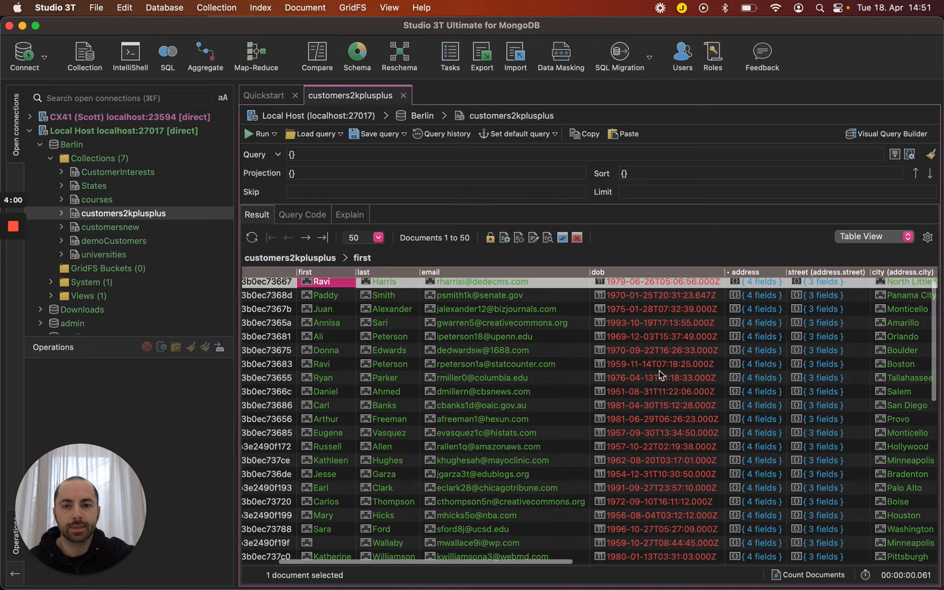
scroll(661, 375, "right", 4)
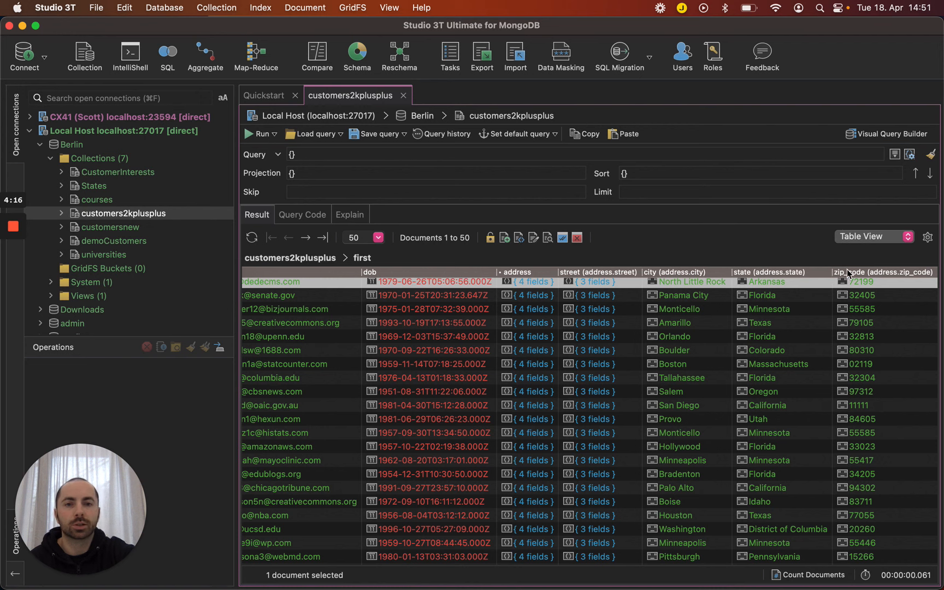
left_click(927, 237)
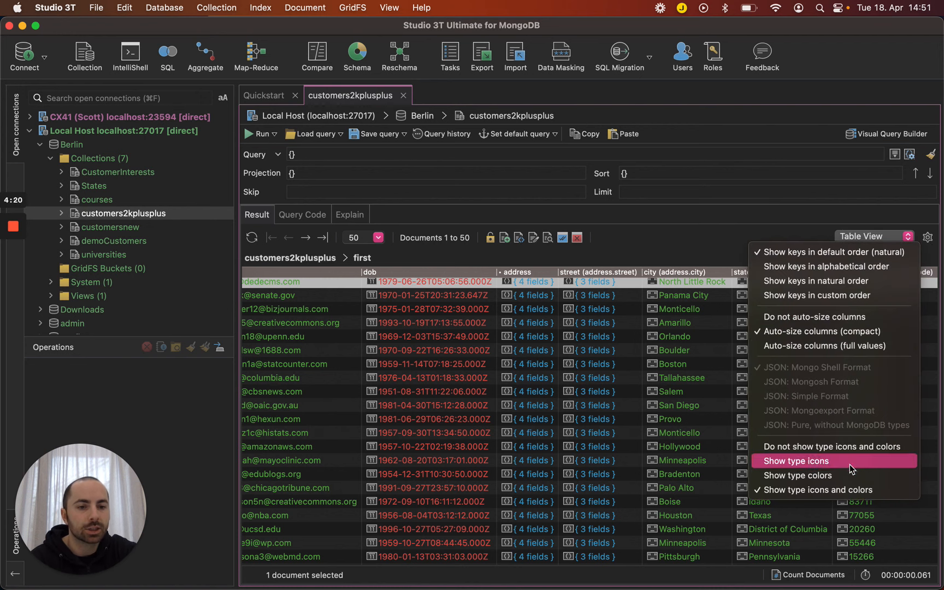
left_click(849, 445)
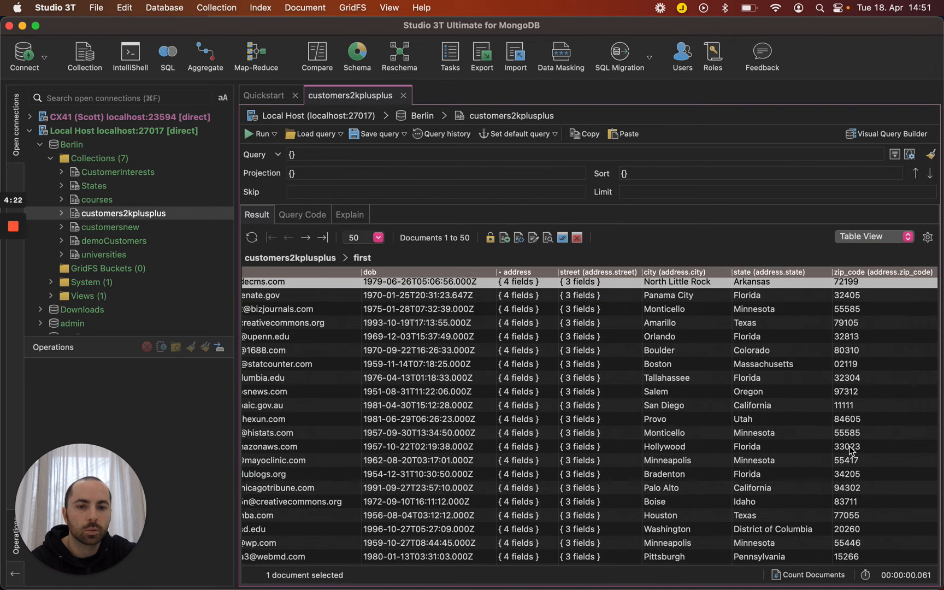
Step: Turn both the type icons and the type colours back on in the results table
left_click(927, 237)
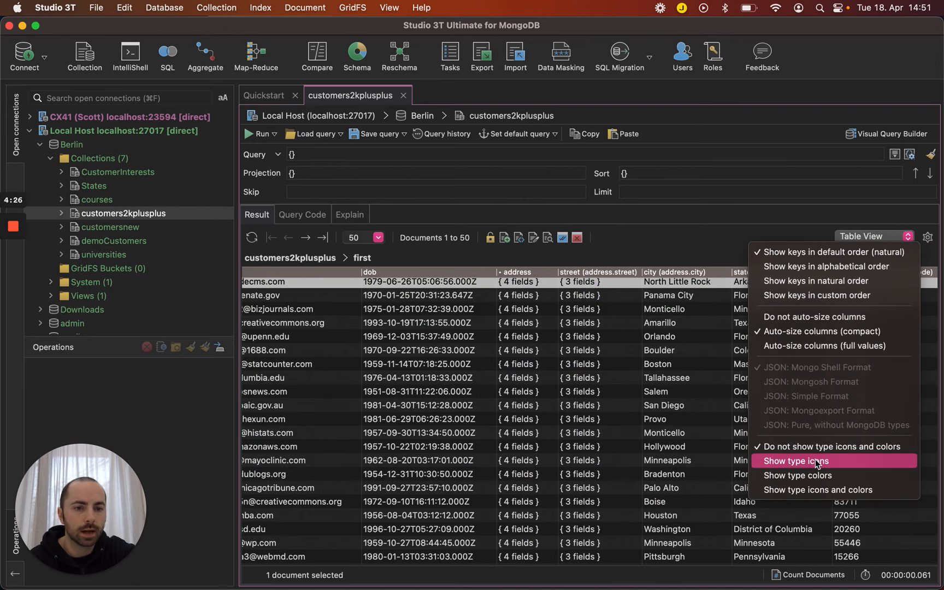
left_click(825, 493)
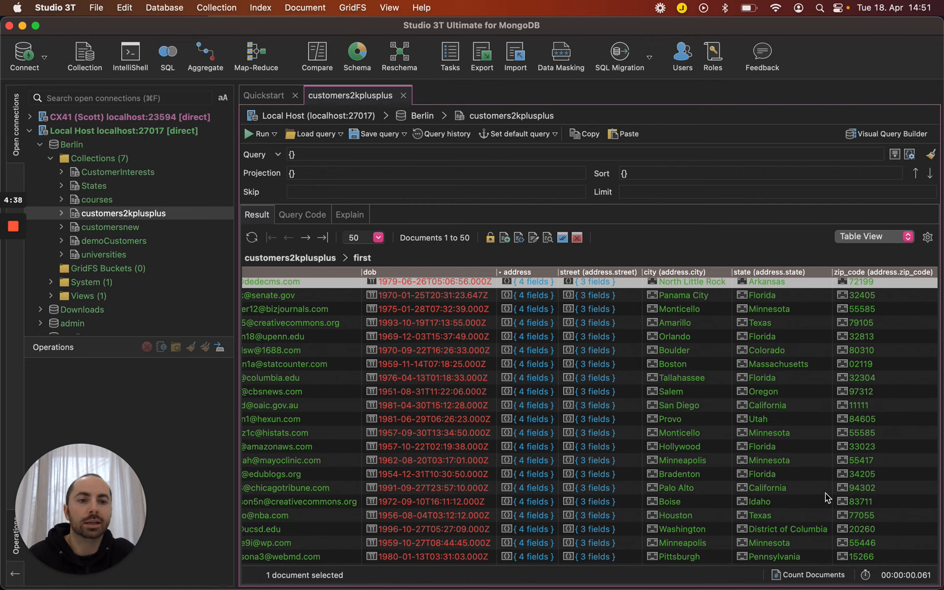
scroll(827, 498, "right", 5)
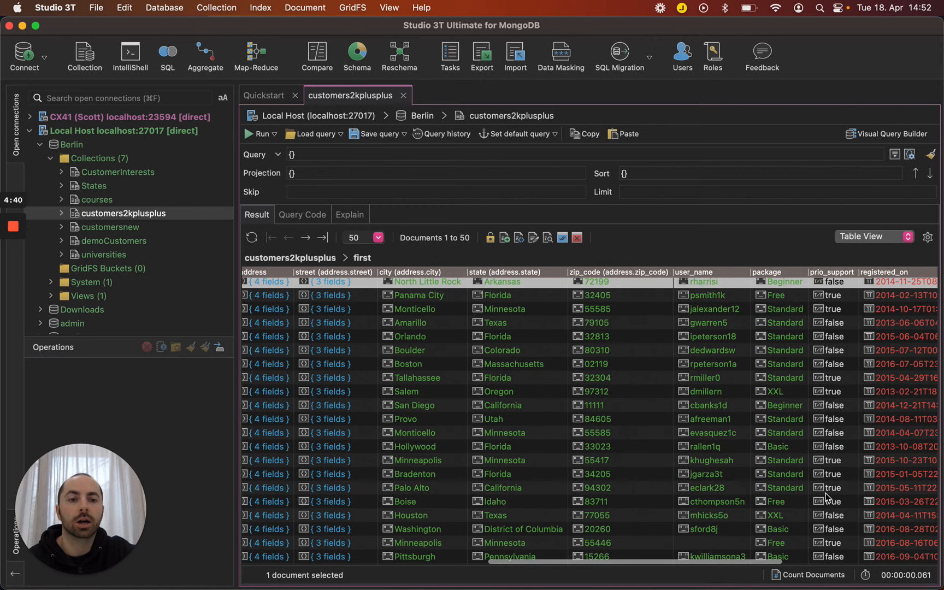
scroll(827, 497, "left", 5)
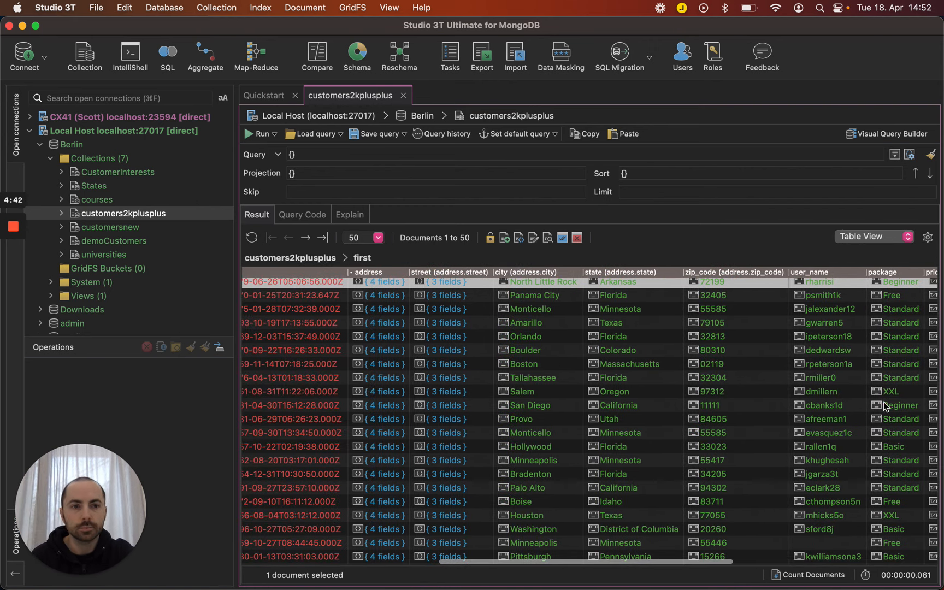
Step: Switch column auto-sizing off for the results table and back to compact
left_click(927, 237)
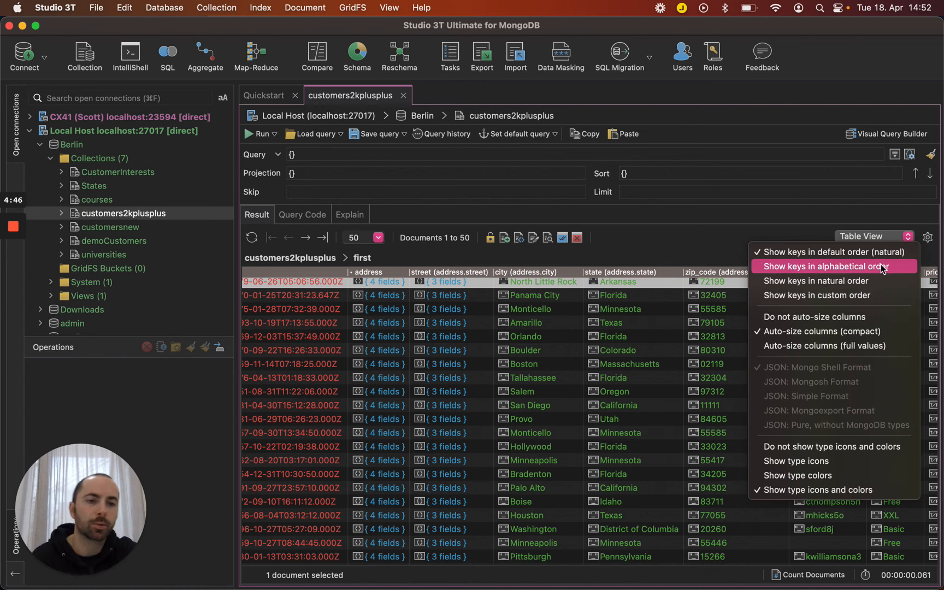
left_click(859, 319)
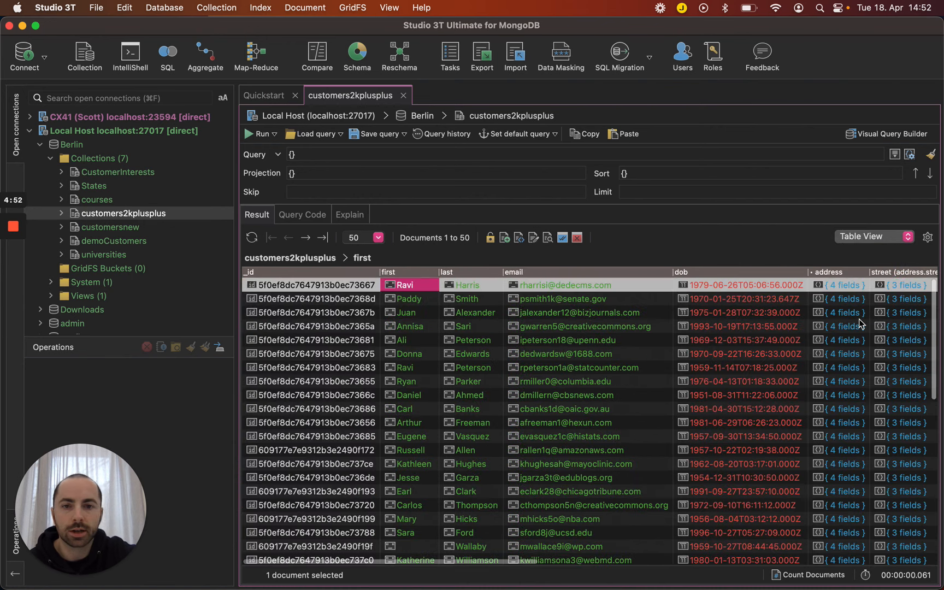
left_click(928, 236)
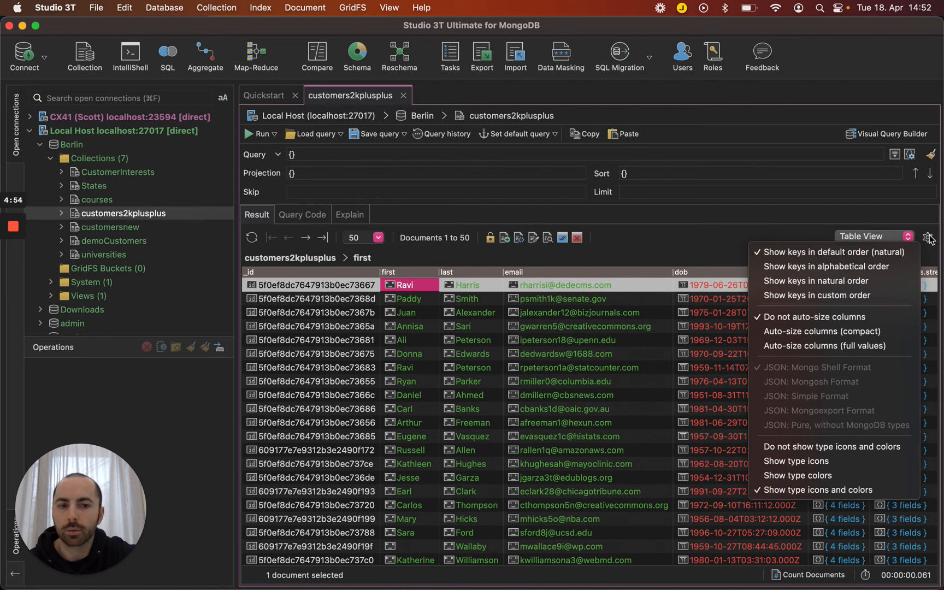
left_click(850, 331)
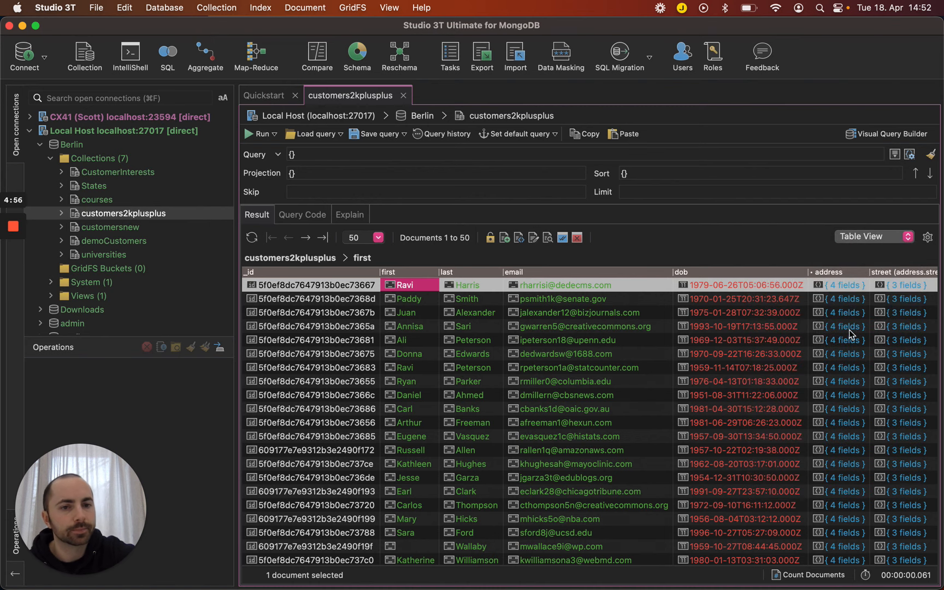
left_click(928, 237)
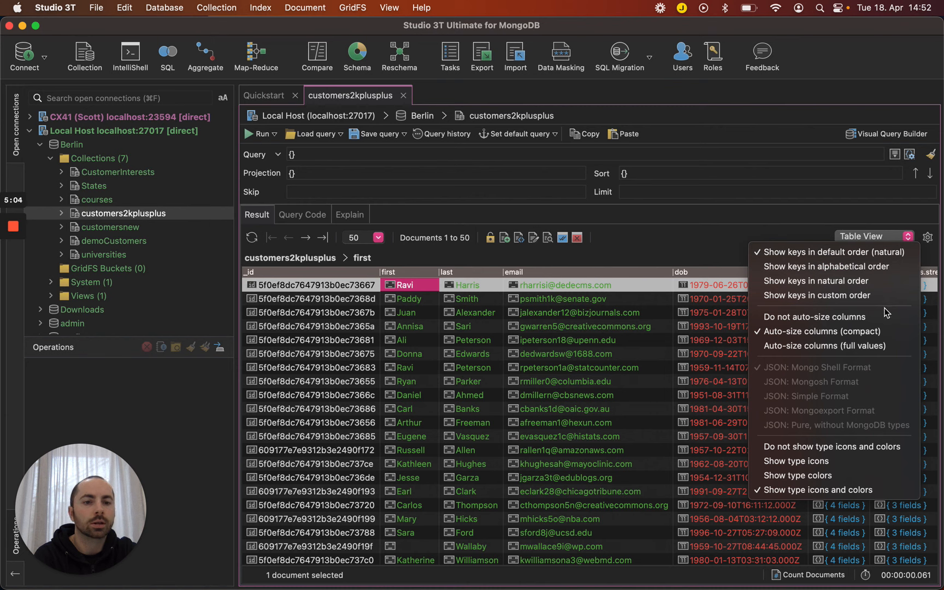
left_click(641, 388)
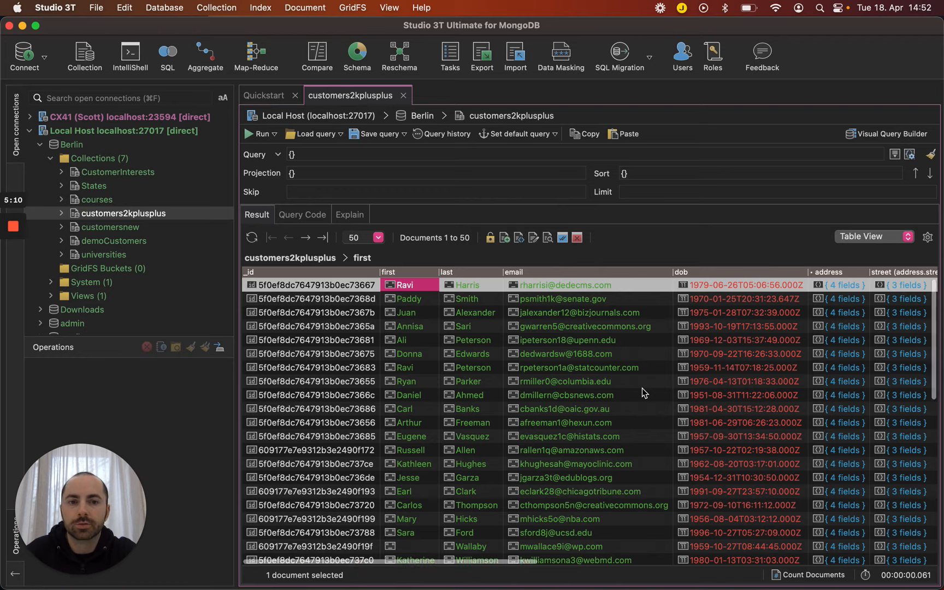
Step: Move the transactions column so that it sits between the email and dob columns
scroll(641, 388, "right", 15)
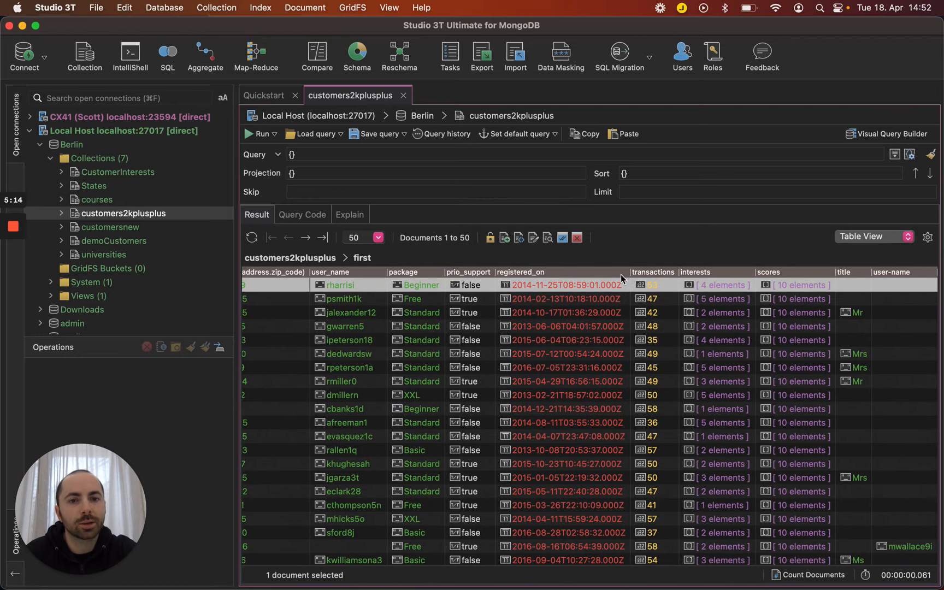
left_click_drag(523, 286, 280, 275)
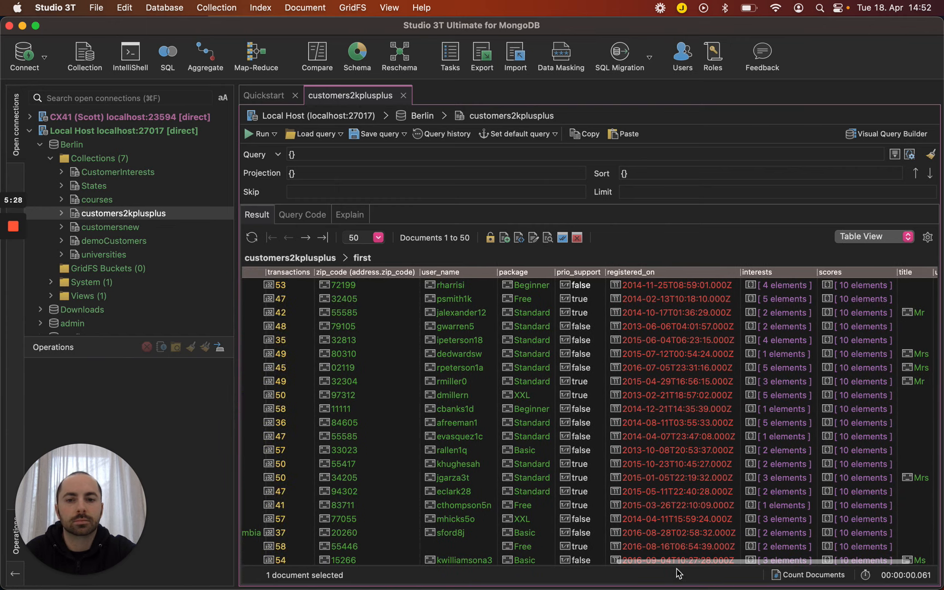
scroll(627, 480, "left", 5)
scroll(627, 480, "left", 10)
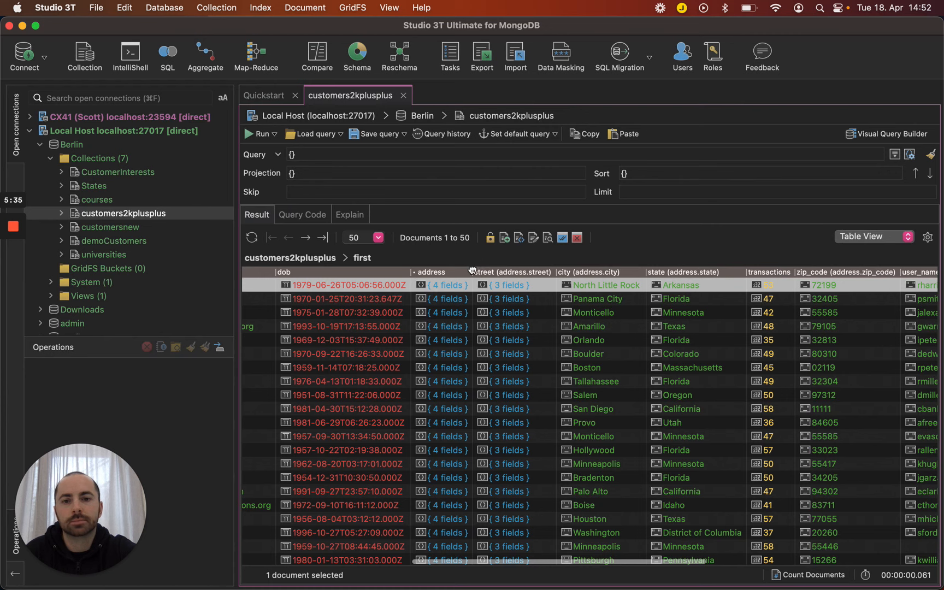
left_click_drag(282, 284, 269, 275)
scroll(412, 331, "left", 10)
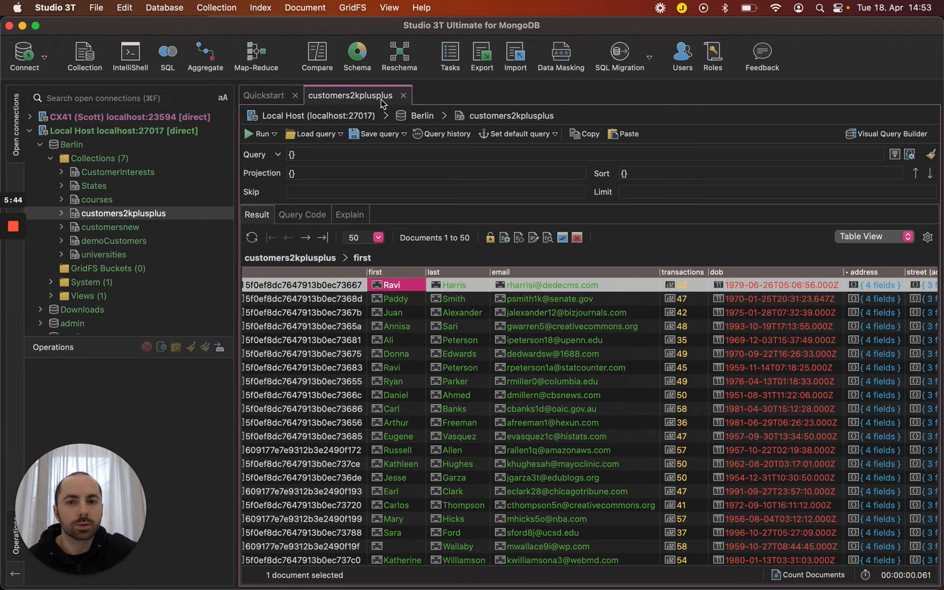
Step: Close the customers2kplusplus results and reopen the collection from the Berlin database
left_click(403, 96)
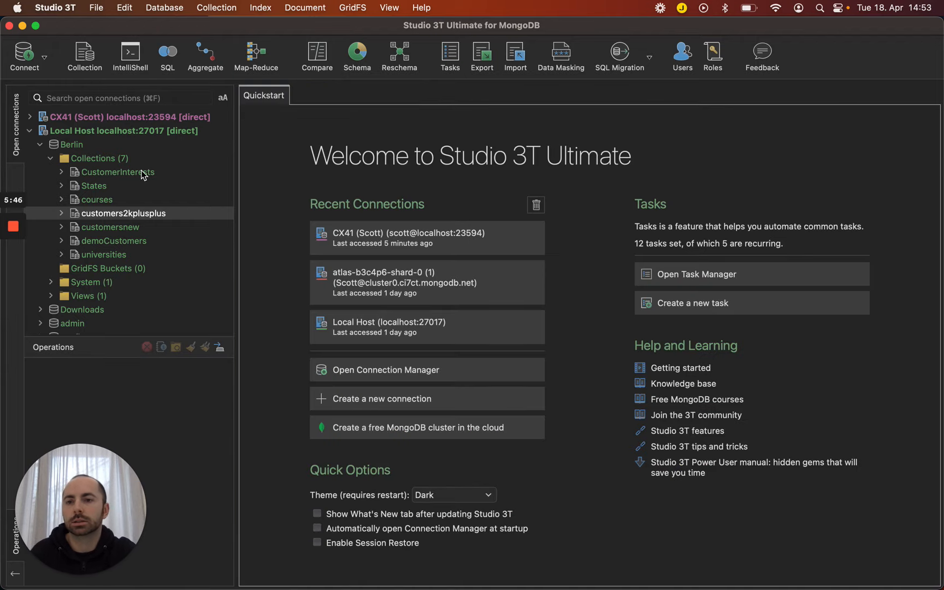
left_click(125, 218)
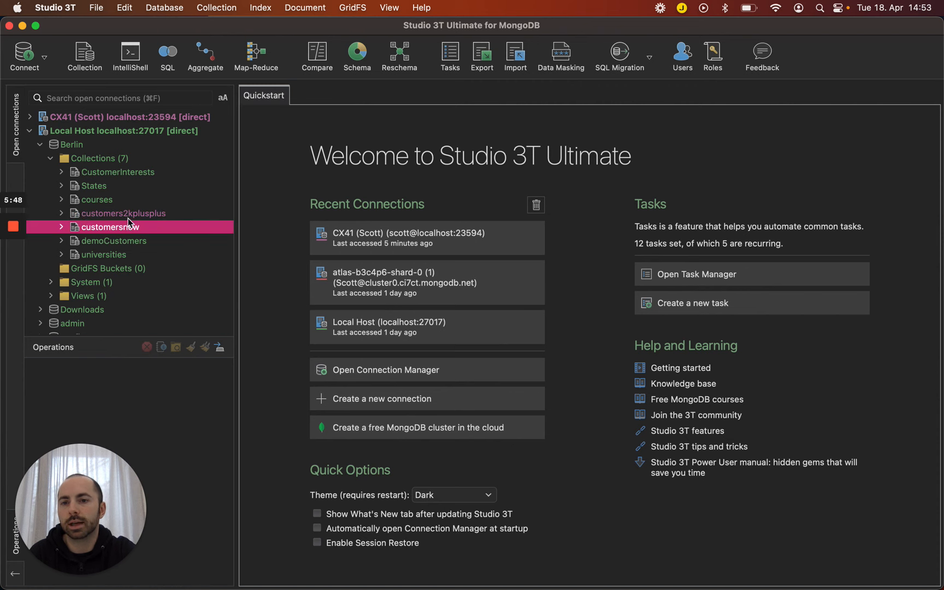
double_click(131, 218)
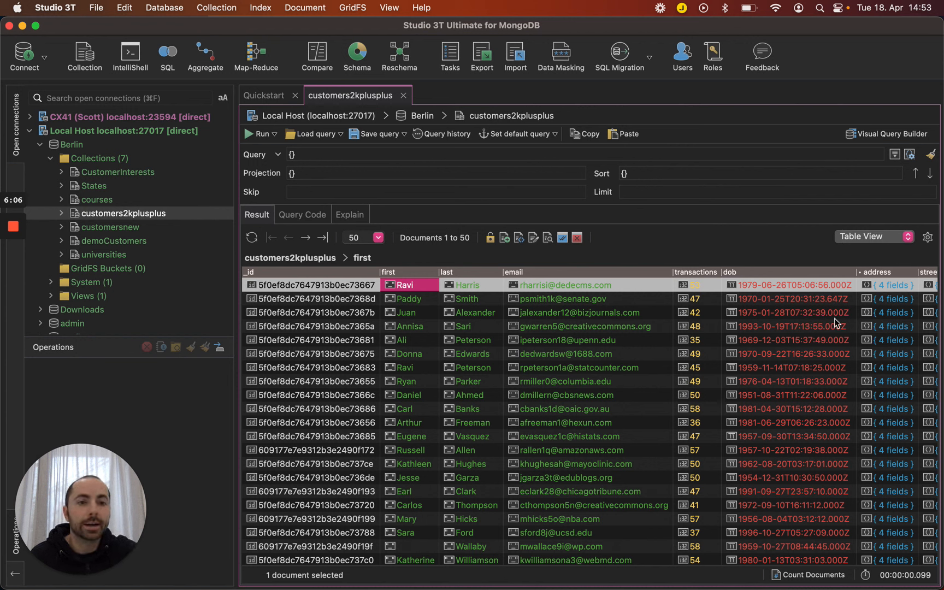
Step: View the results as a tree and as JSON, and return to the table view
left_click(877, 239)
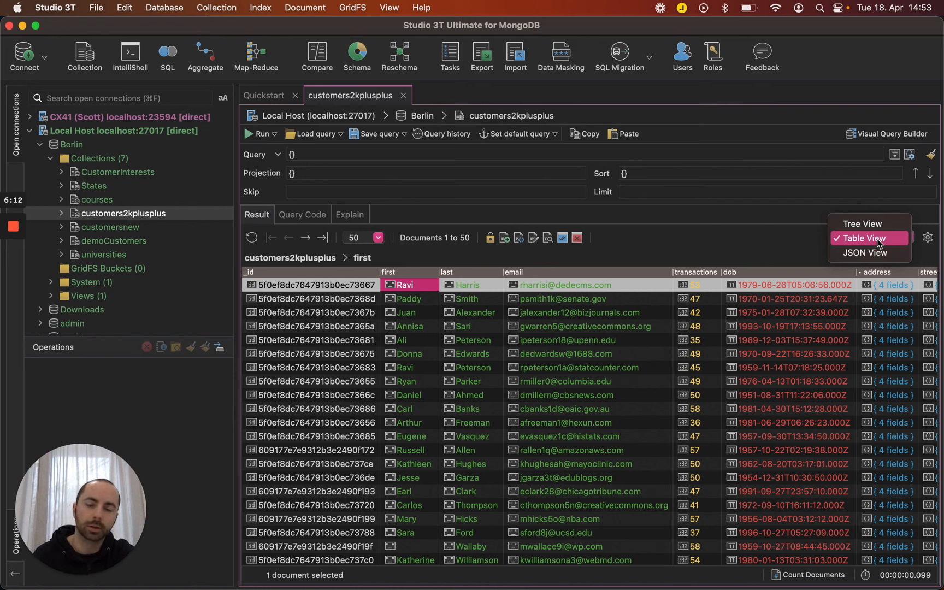
left_click(870, 218)
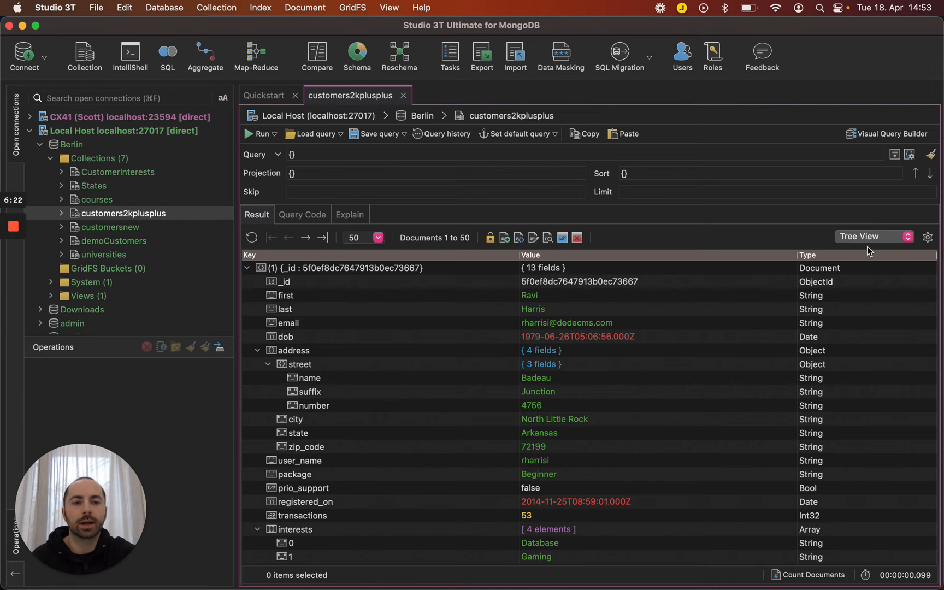
left_click(868, 239)
left_click(864, 266)
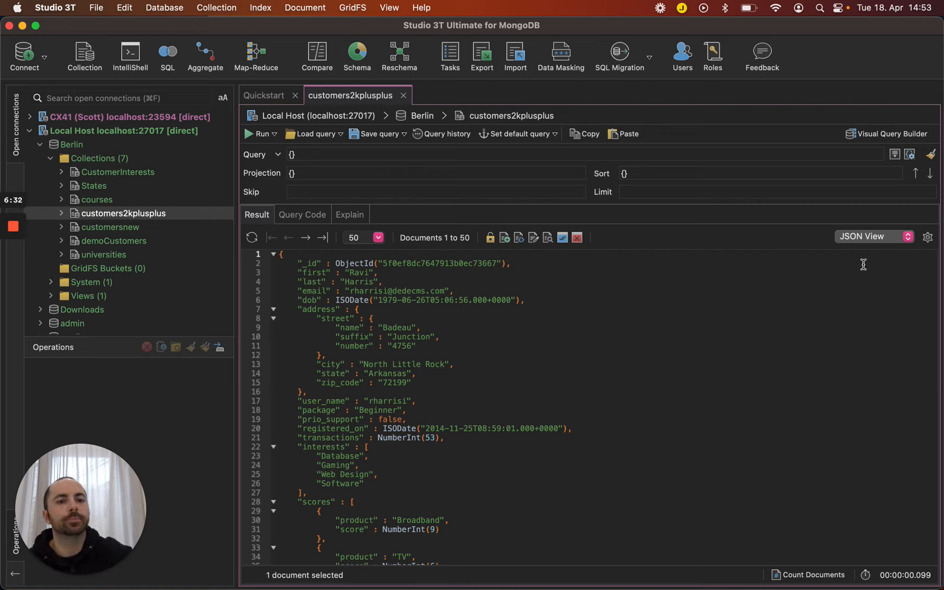
left_click(885, 238)
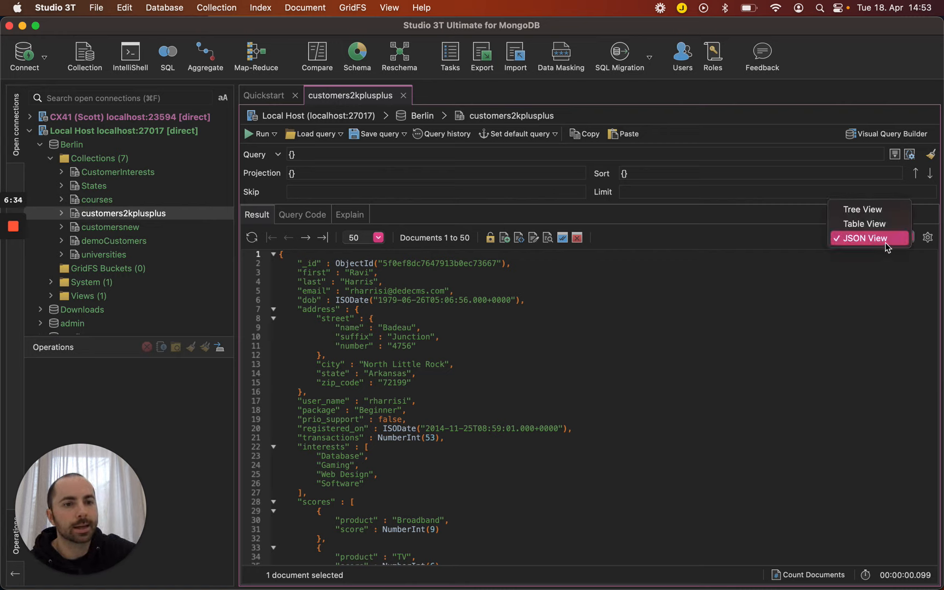
left_click(886, 228)
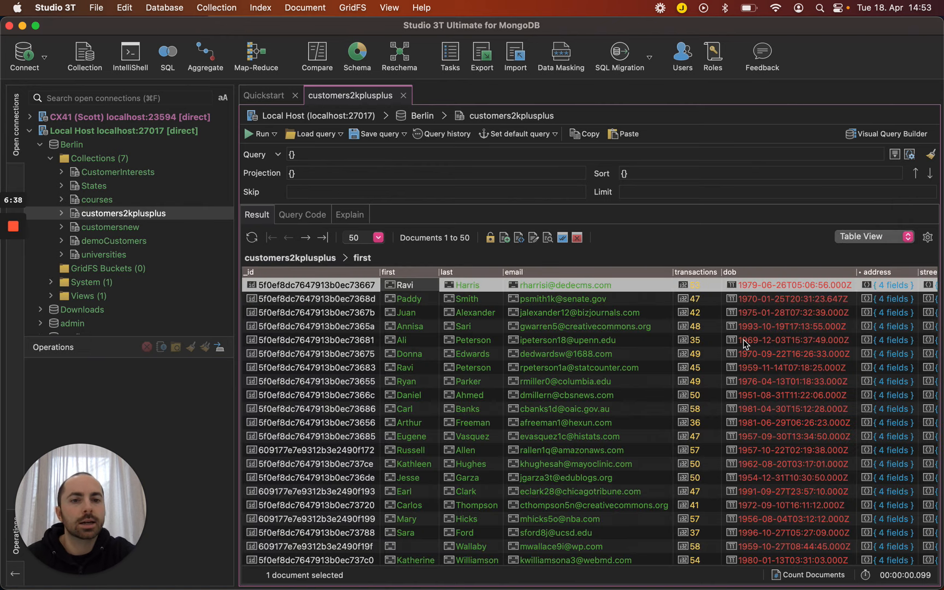
Step: Hide all embedded fields in the customers2kplusplus results table
scroll(744, 343, "right", 5)
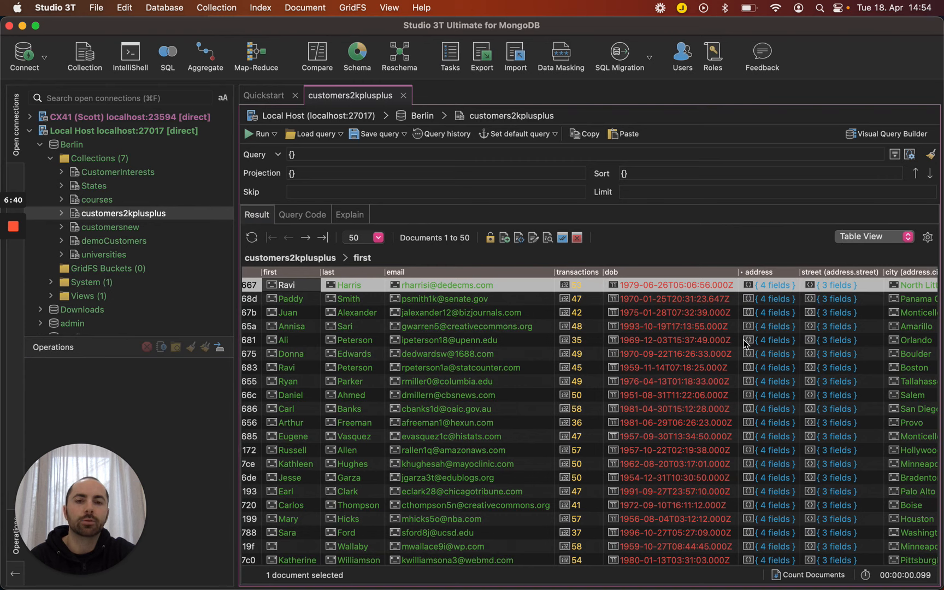
scroll(745, 343, "right", 10)
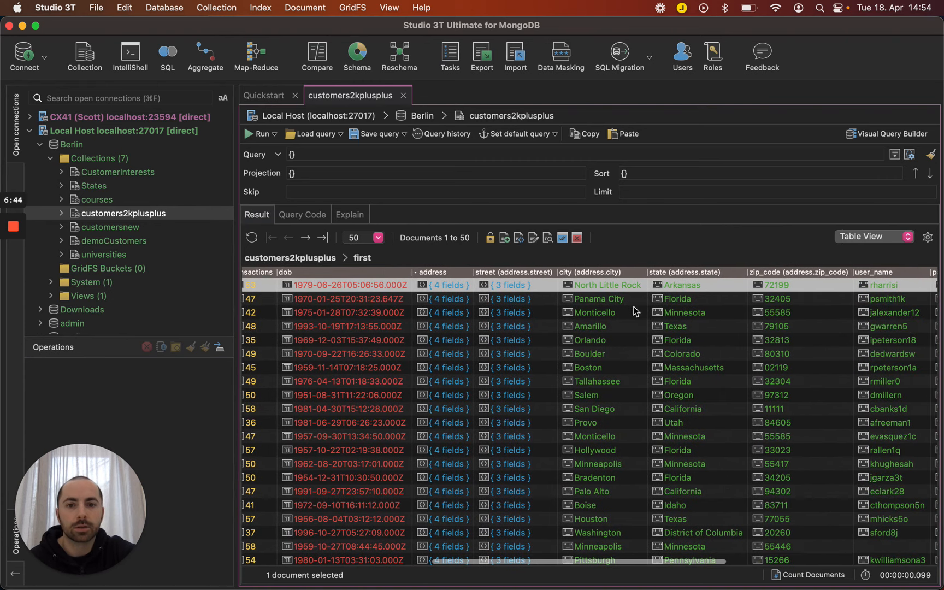
scroll(619, 304, "right", 10)
scroll(619, 304, "right", 5)
scroll(468, 273, "left", 12)
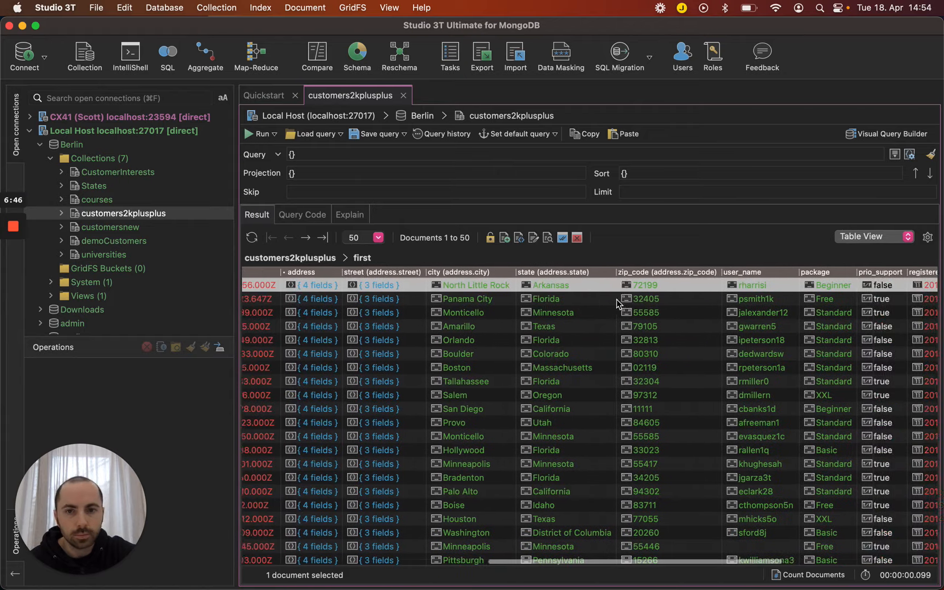
right_click(477, 270)
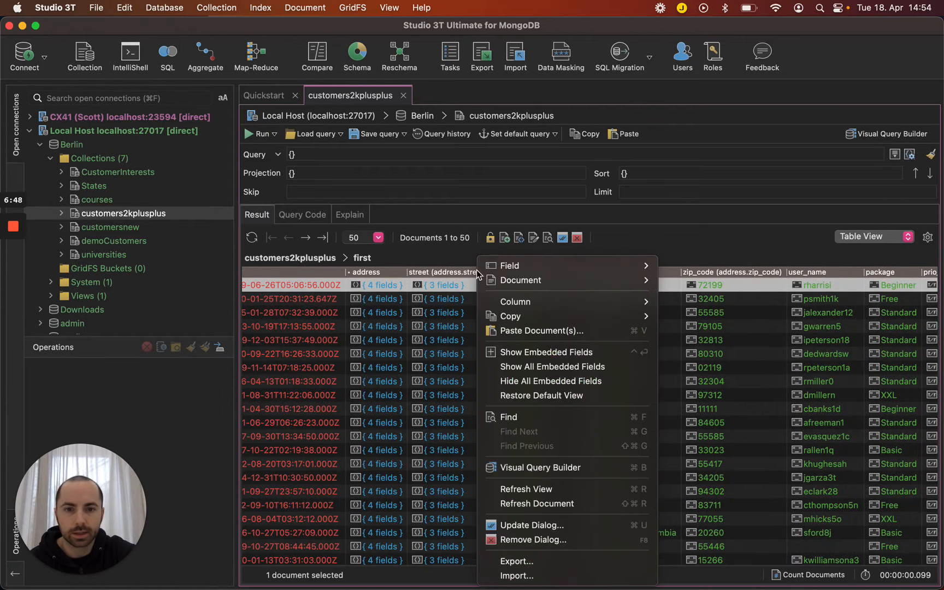
left_click(551, 382)
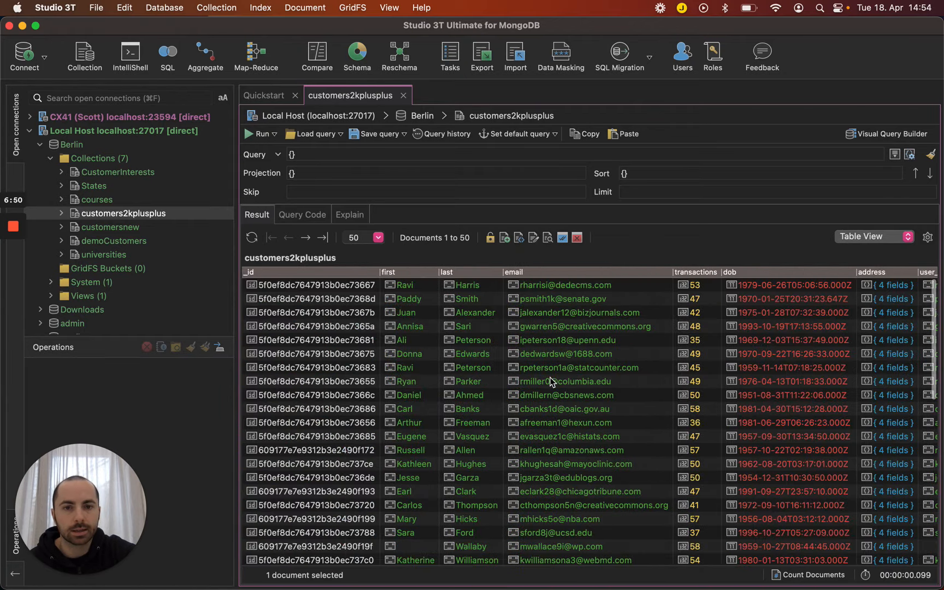
Step: Step into the embedded address fields and the scores array, returning to the top level of customers2kplusplus after each
scroll(717, 390, "right", 10)
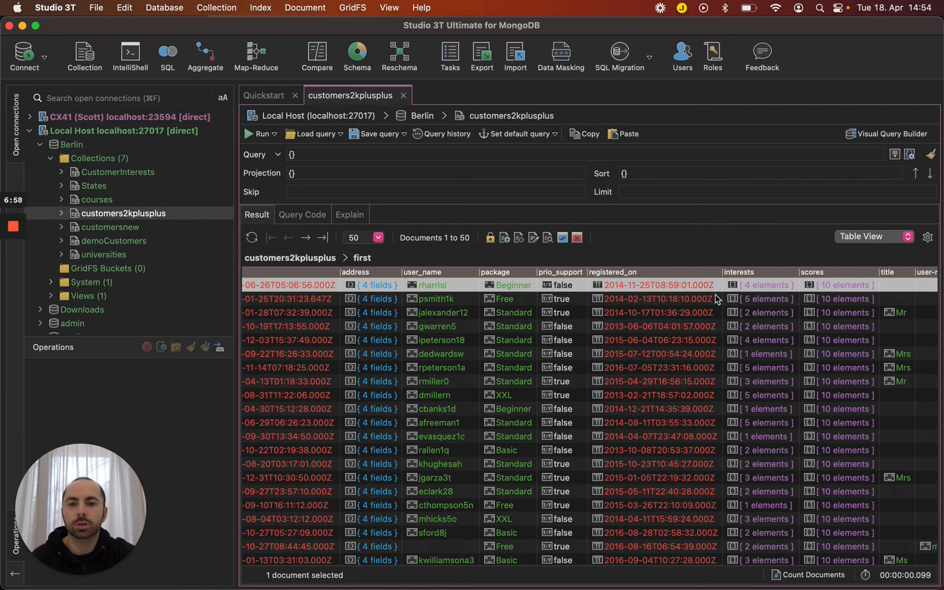
left_click(369, 287)
double_click(369, 288)
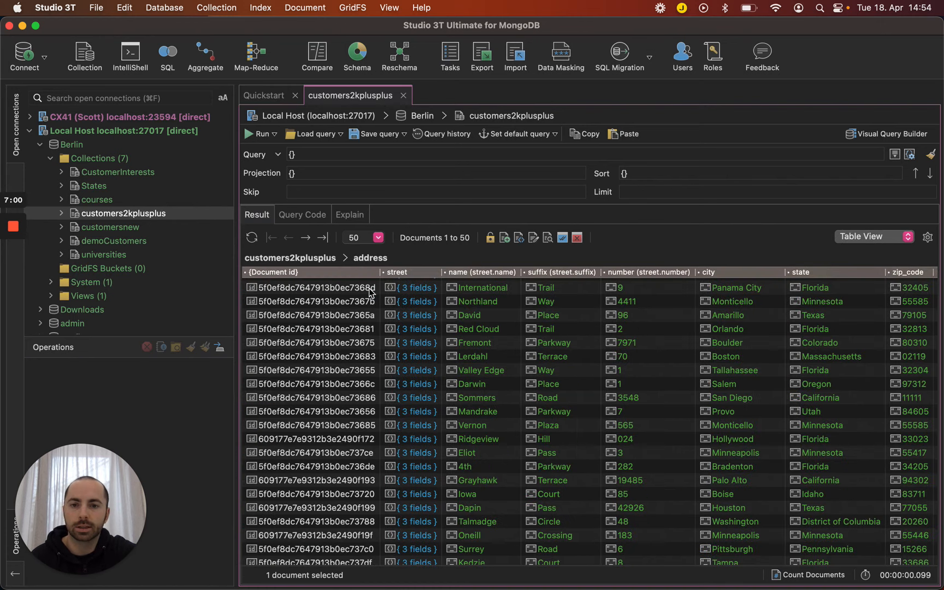
left_click(285, 259)
scroll(769, 365, "right", 10)
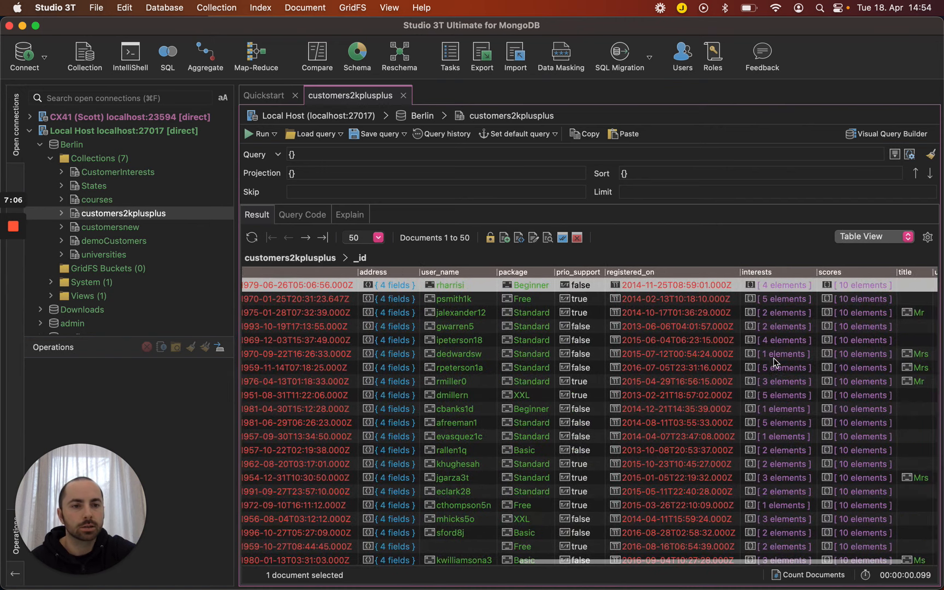
double_click(859, 285)
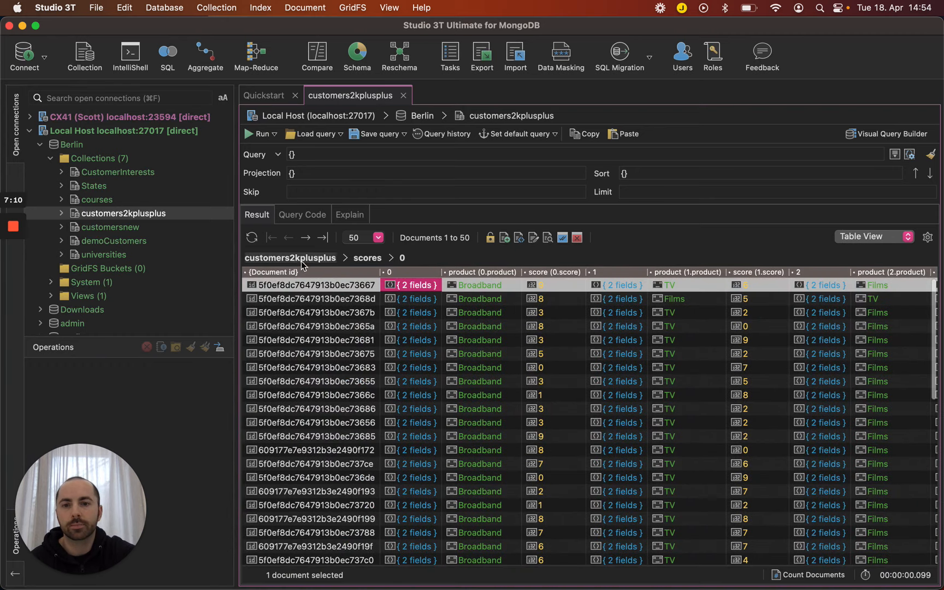
left_click(316, 260)
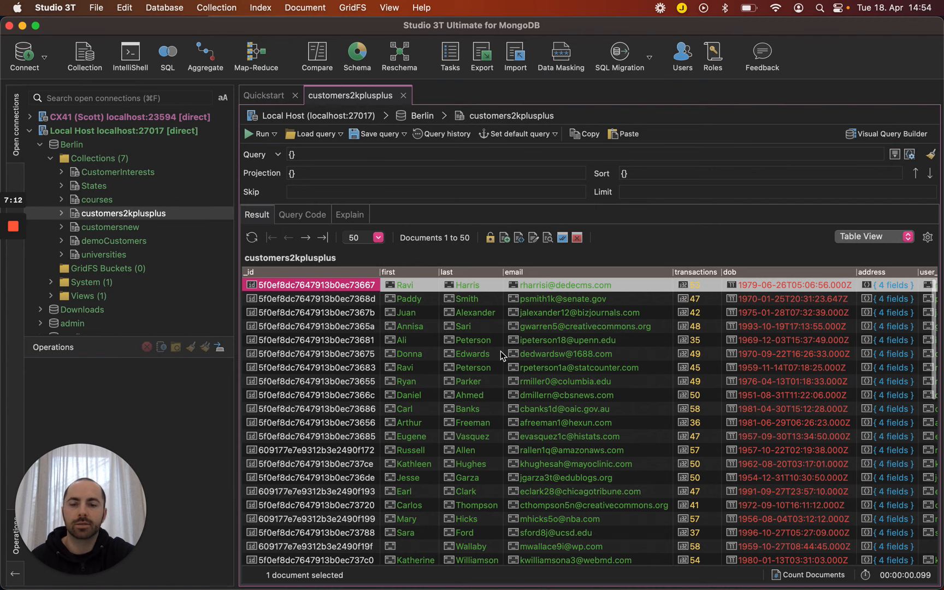
Step: Try to show all embedded fields in the results table again
scroll(826, 327, "right", 6)
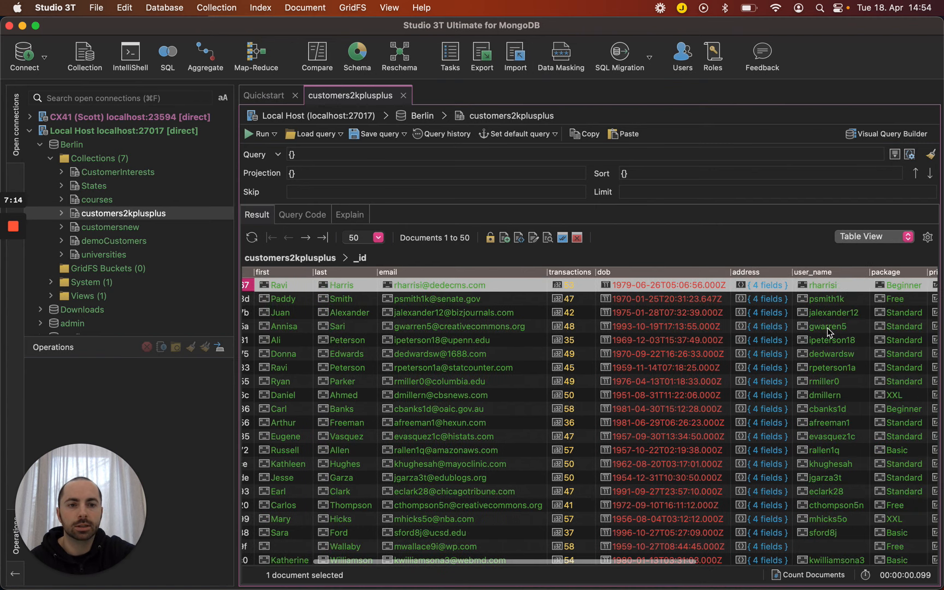
right_click(827, 327)
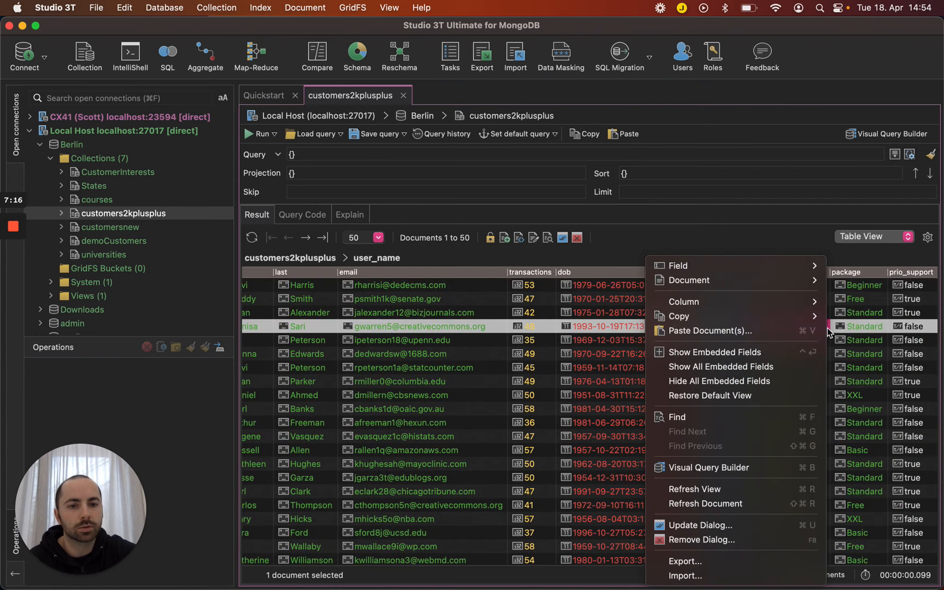
left_click(788, 371)
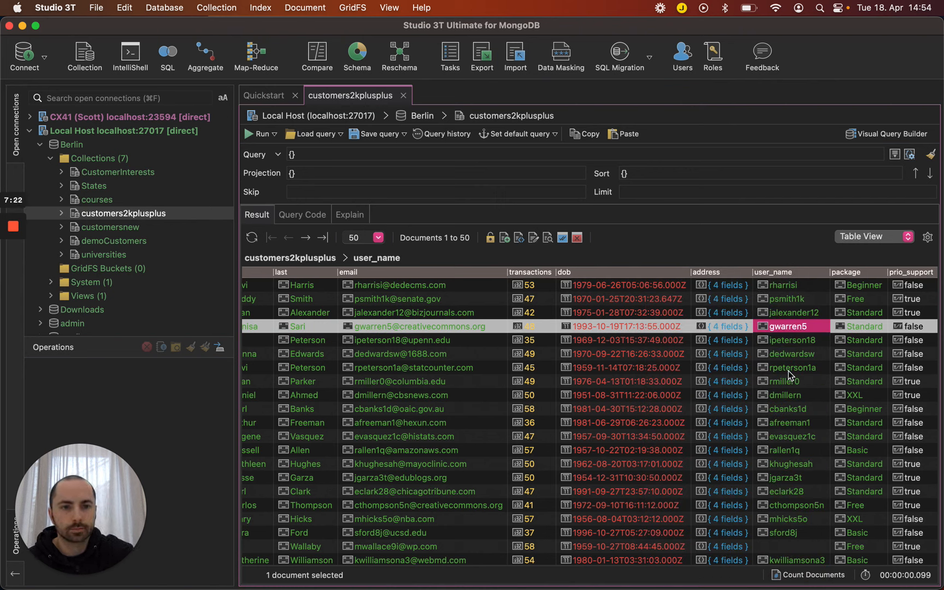
Step: Look through the expanded embedded columns of the customers2kplusplus results table, from the address subfields across to the individual interests elements
scroll(776, 375, "left", 10)
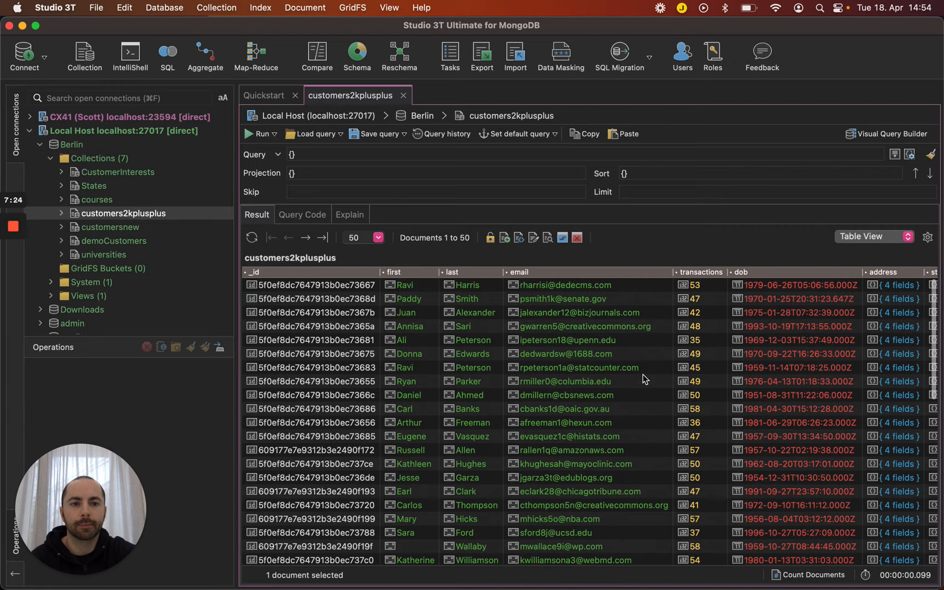
scroll(642, 373, "right", 10)
scroll(643, 373, "right", 2)
scroll(643, 376, "right", 10)
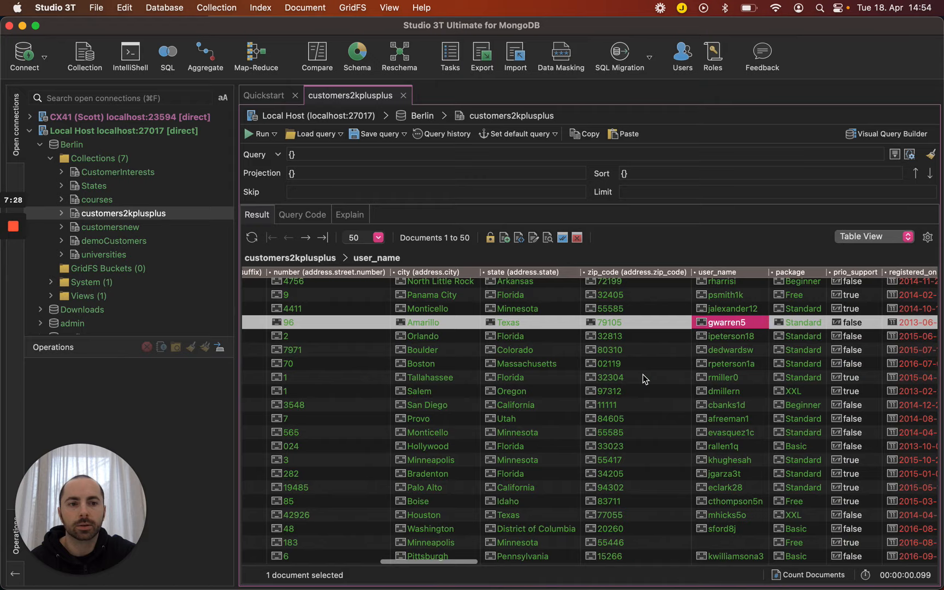
scroll(642, 374, "right", 10)
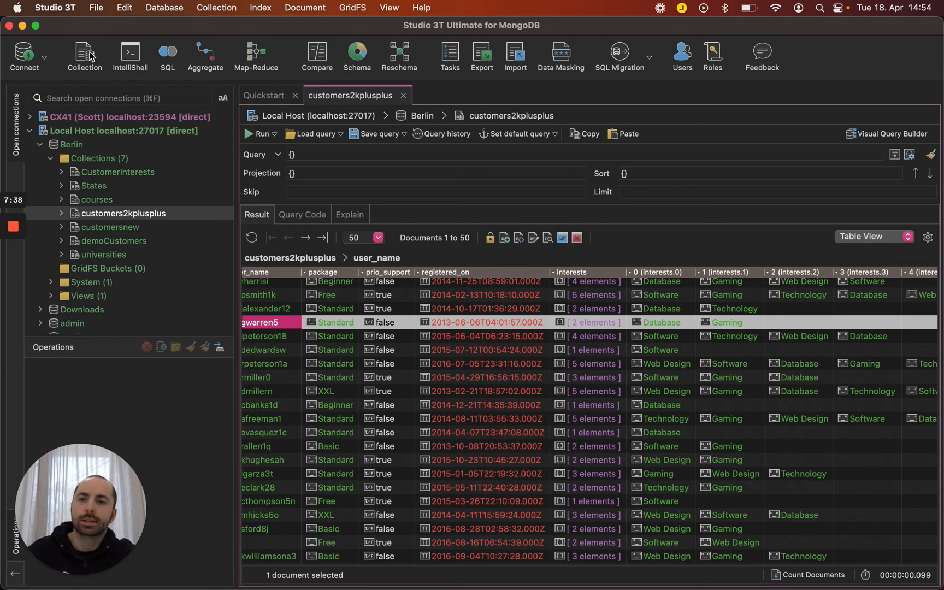
Step: Open the application's general preferences and review the initial page size and the default view options for opening a collection
left_click(65, 9)
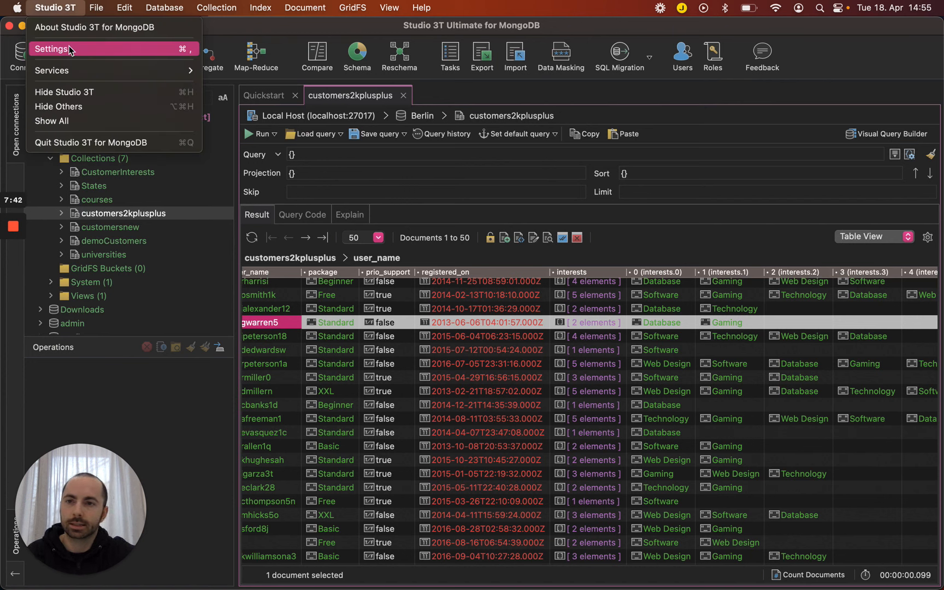
left_click(70, 48)
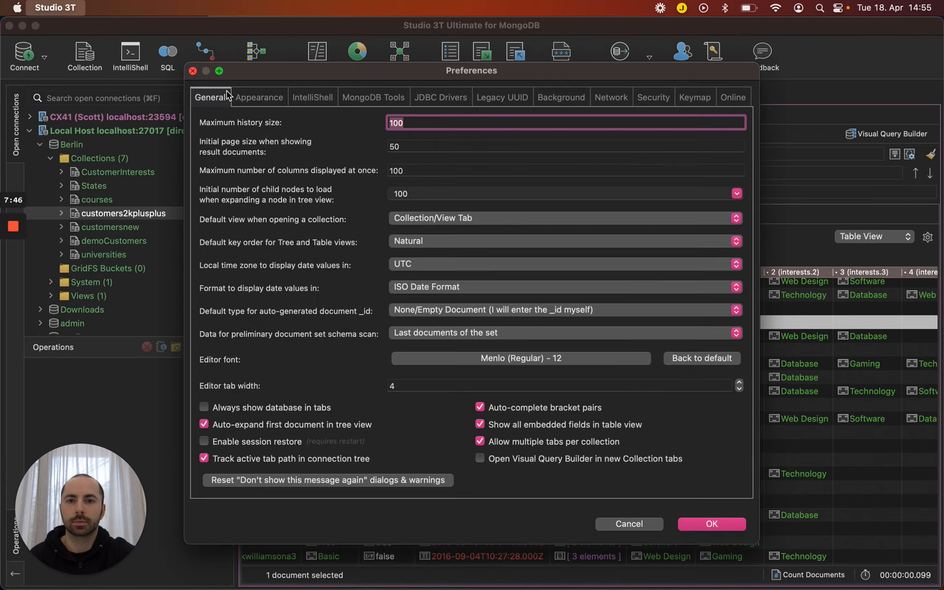
left_click(409, 144)
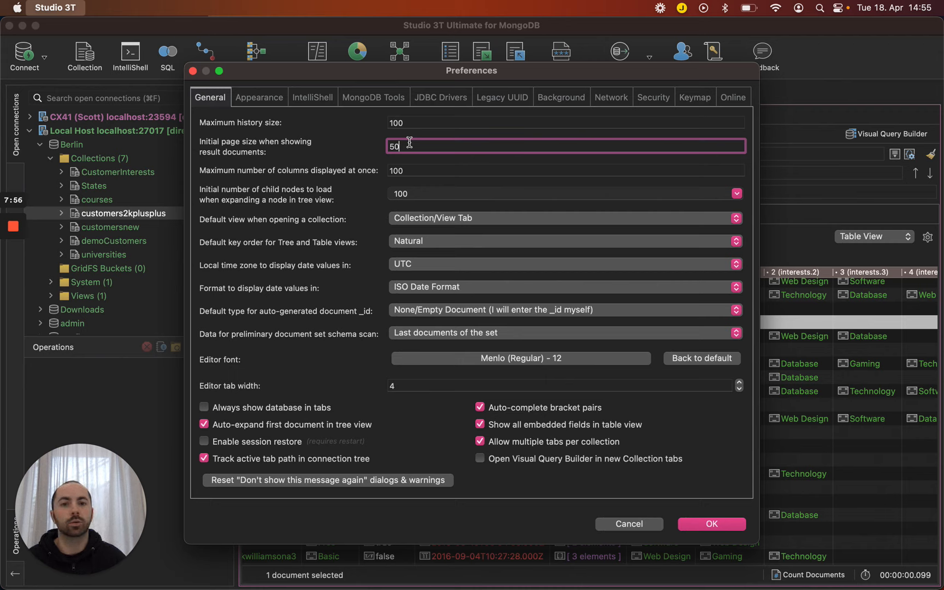
left_click(457, 220)
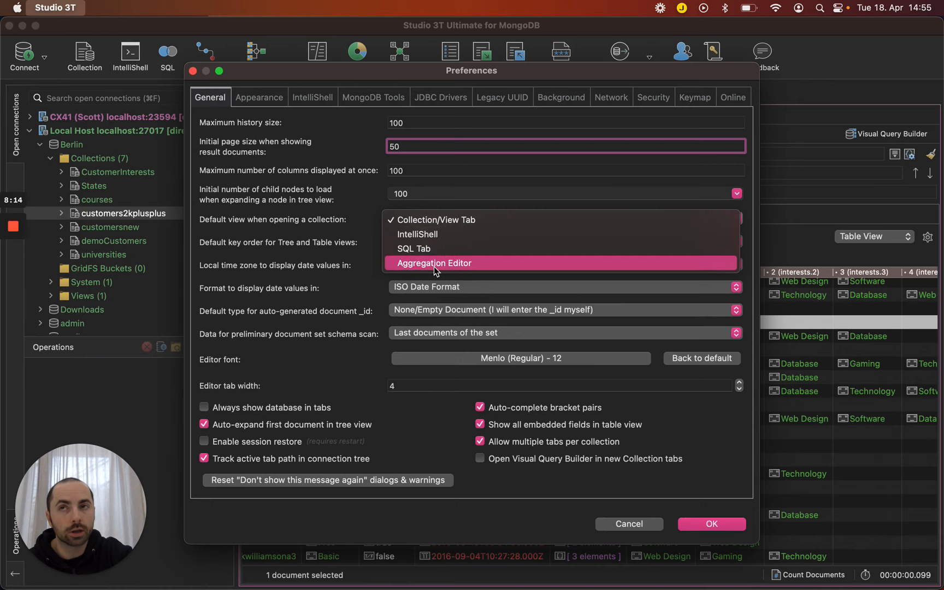
left_click(430, 220)
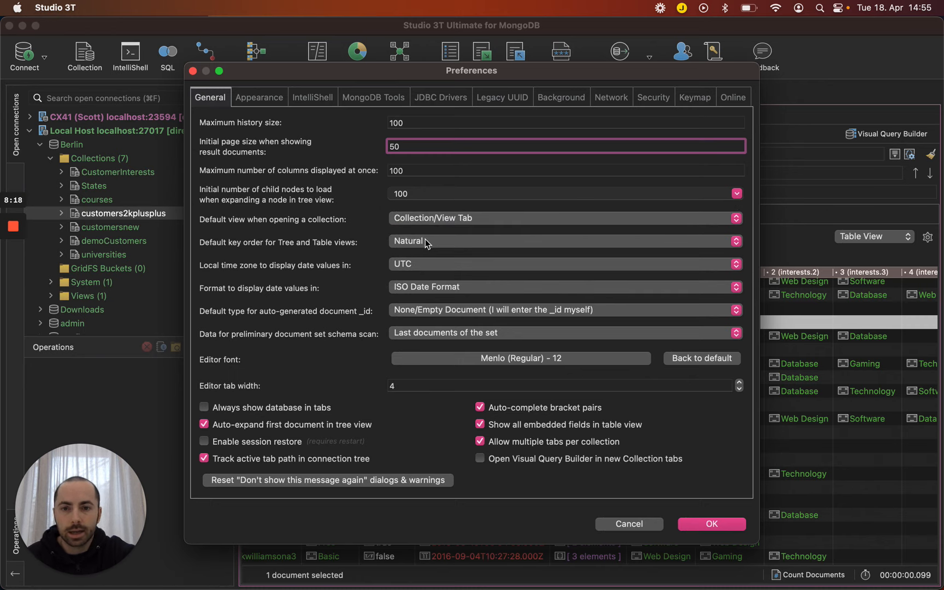
Step: Check the default key order choices and enable opening Visual Query Builder in new Collection tabs
left_click(425, 242)
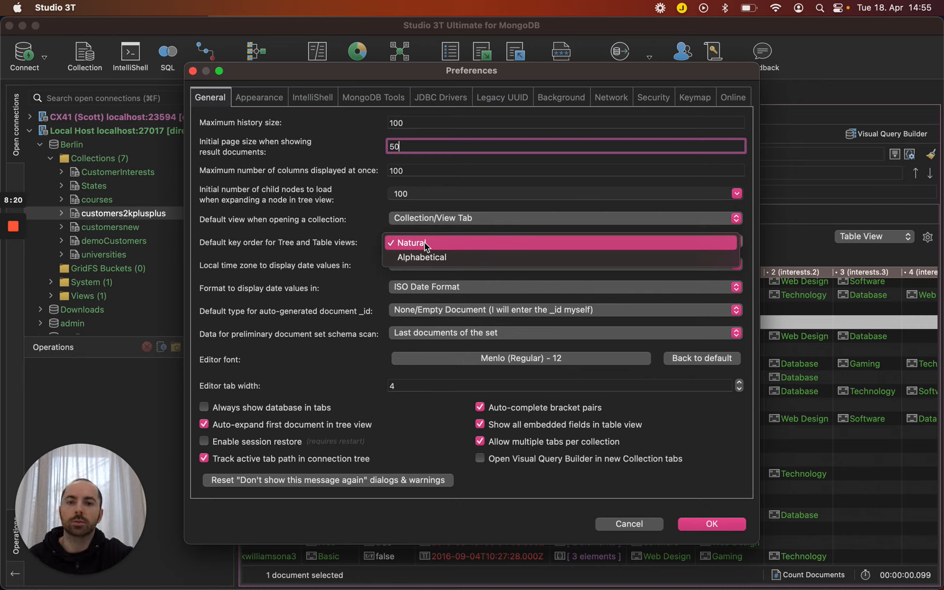
left_click(425, 242)
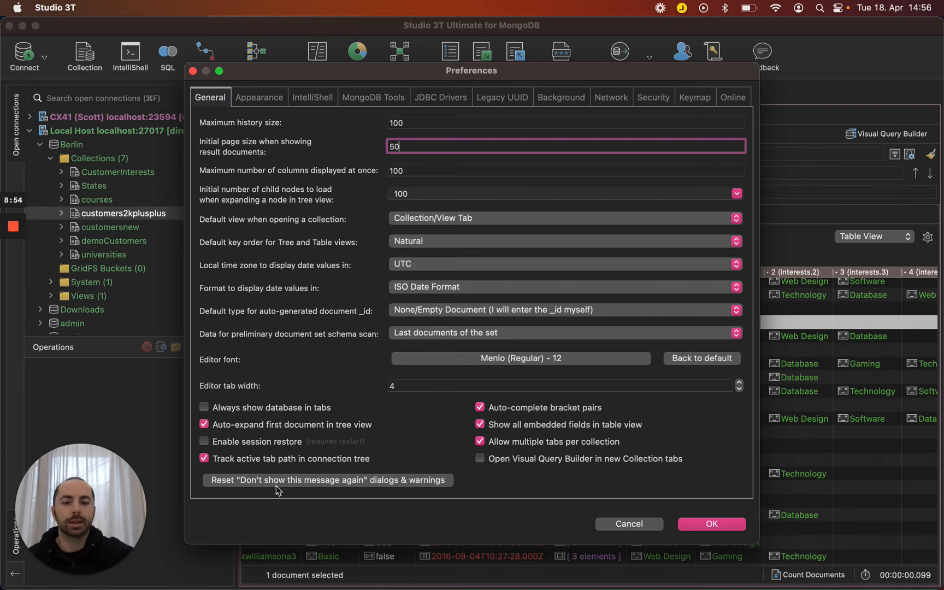
left_click(480, 459)
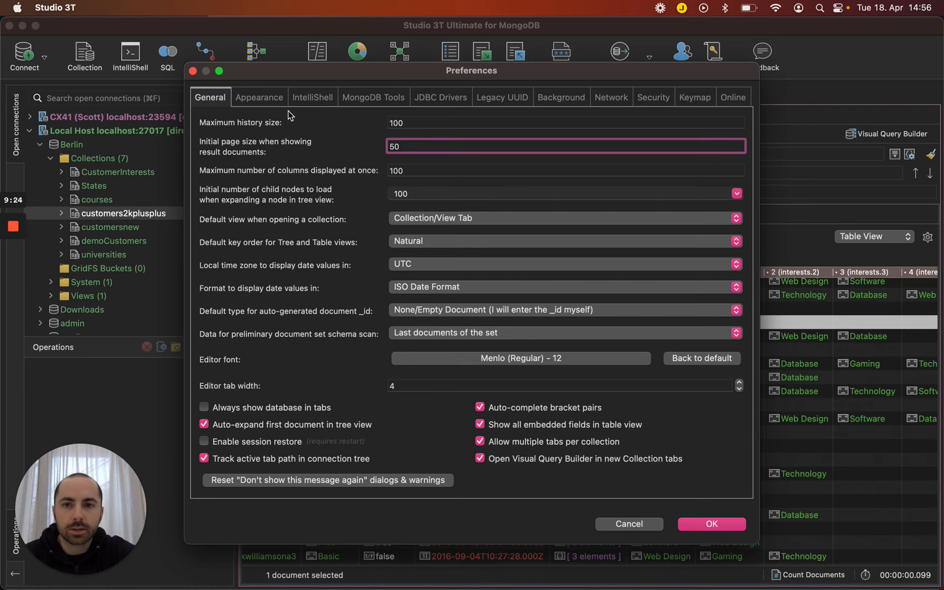
Step: Review the data type colour choices and the IntelliShell, MongoDB Tools, JDBC Drivers and Legacy UUID preferences, and close the preferences without saving
left_click(263, 103)
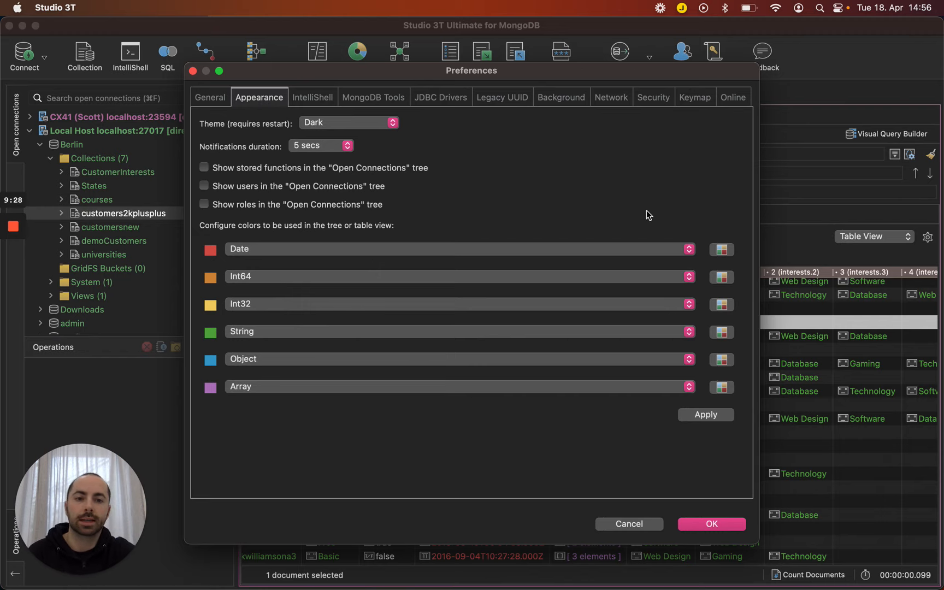
left_click(692, 249)
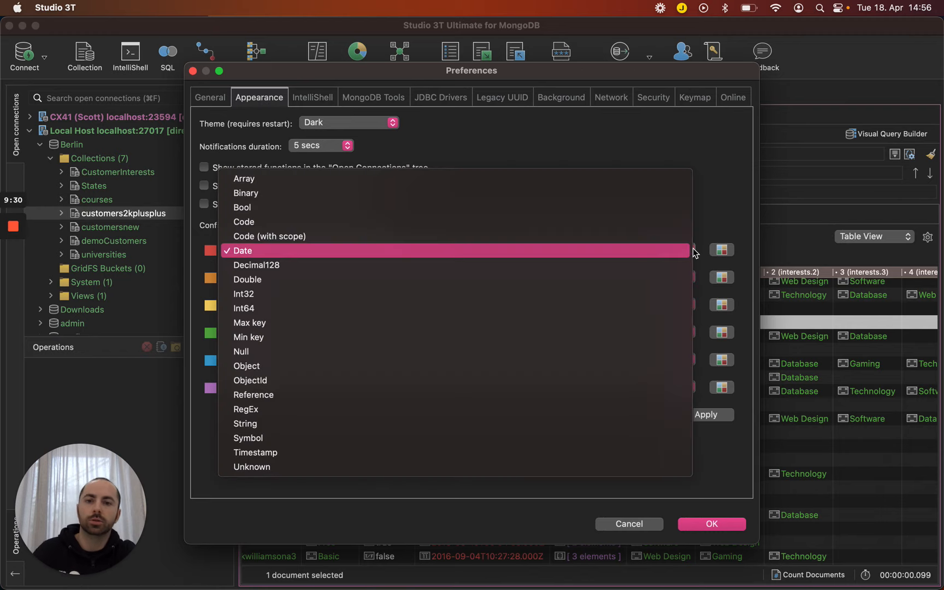
left_click(692, 251)
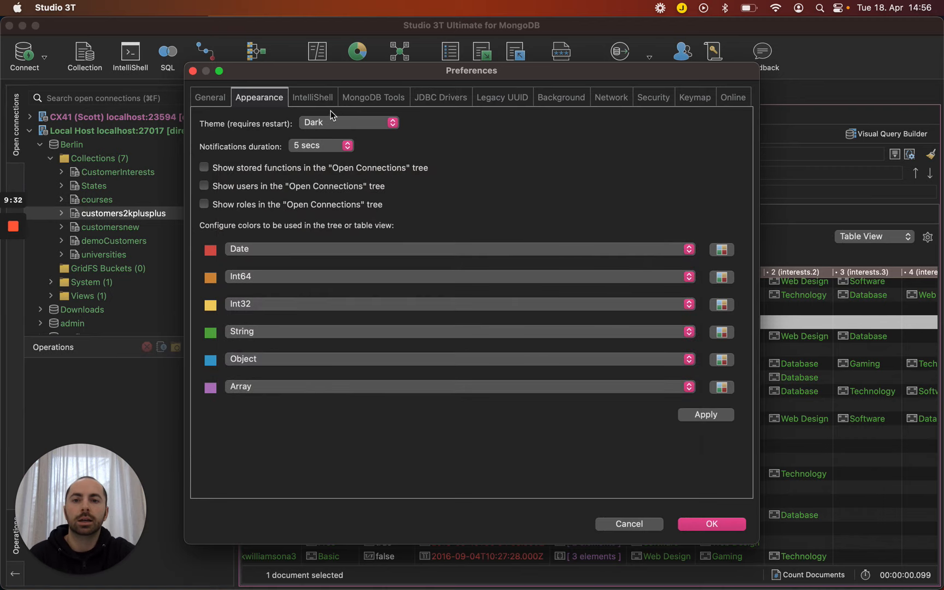
left_click(316, 101)
left_click(355, 97)
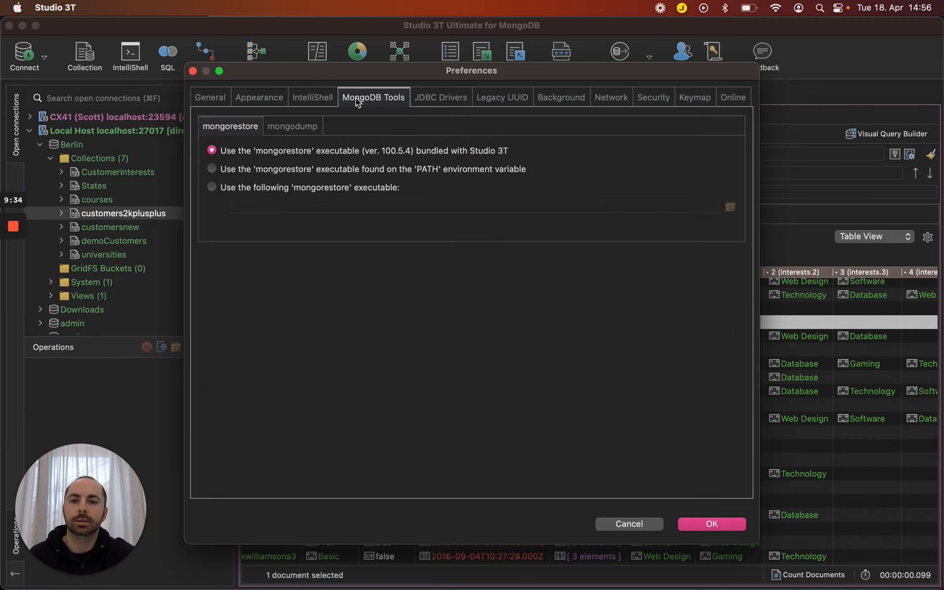
left_click(440, 97)
left_click(502, 97)
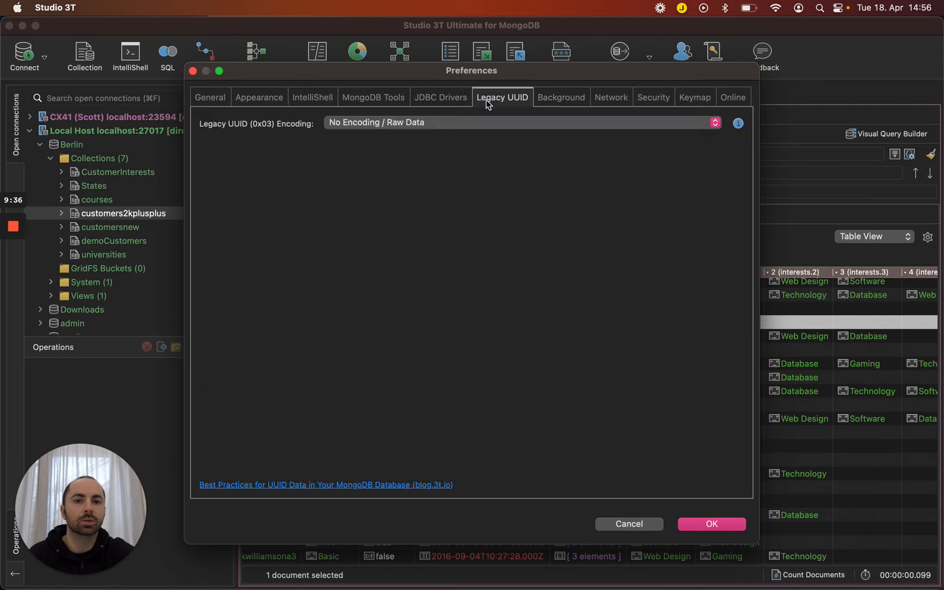
left_click(193, 71)
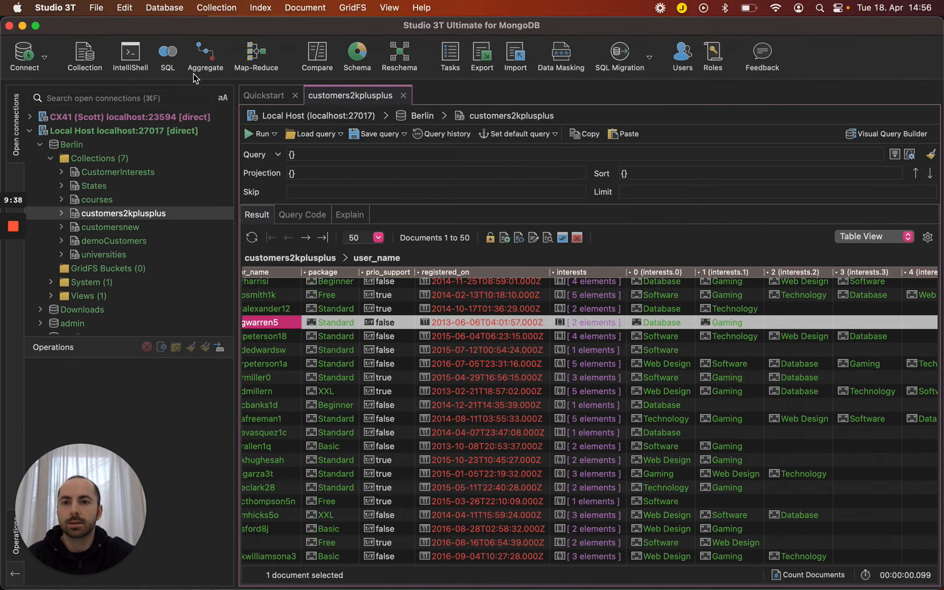